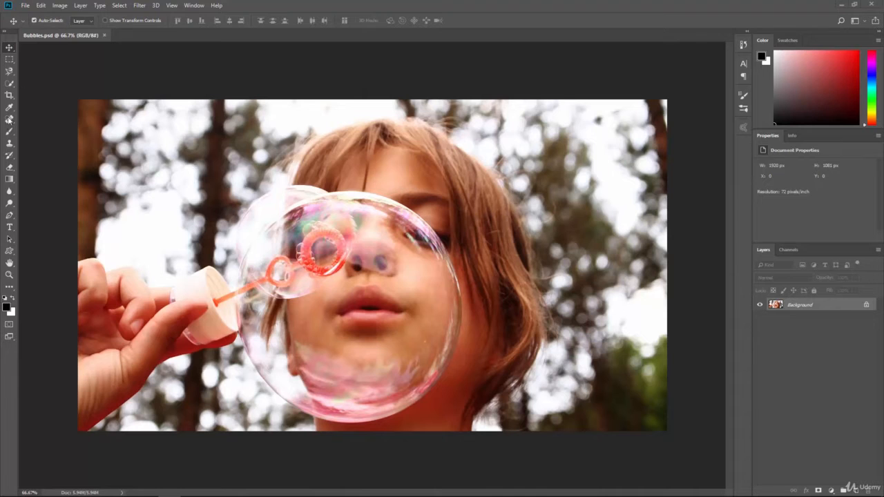
- Activate the History Brush Tool and check its brush size and hardness settings
left_click(10, 156)
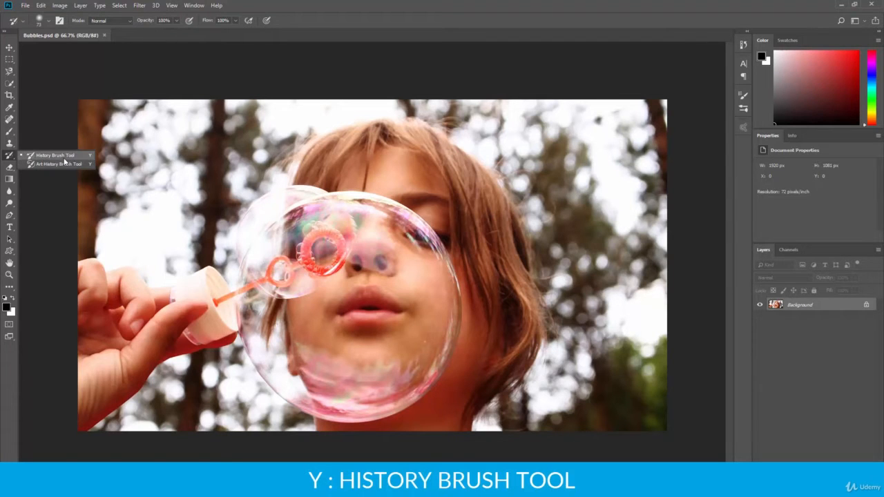
left_click(58, 158)
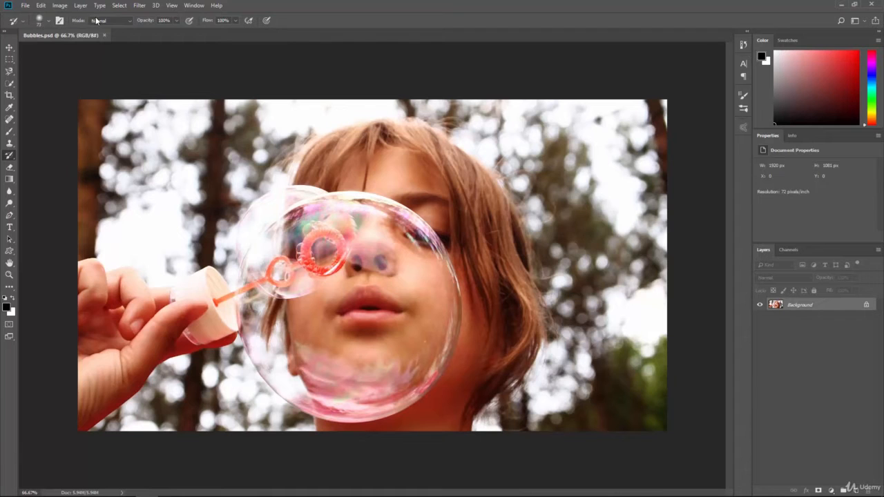
left_click(49, 21)
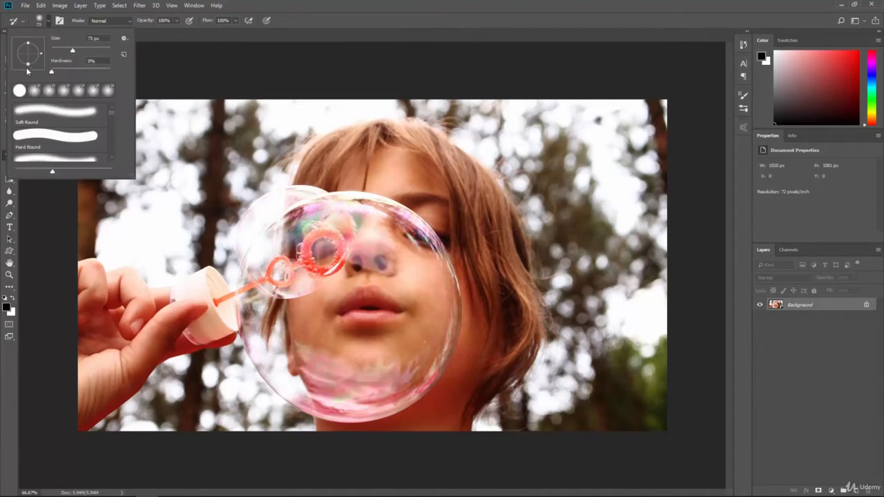
left_click(49, 22)
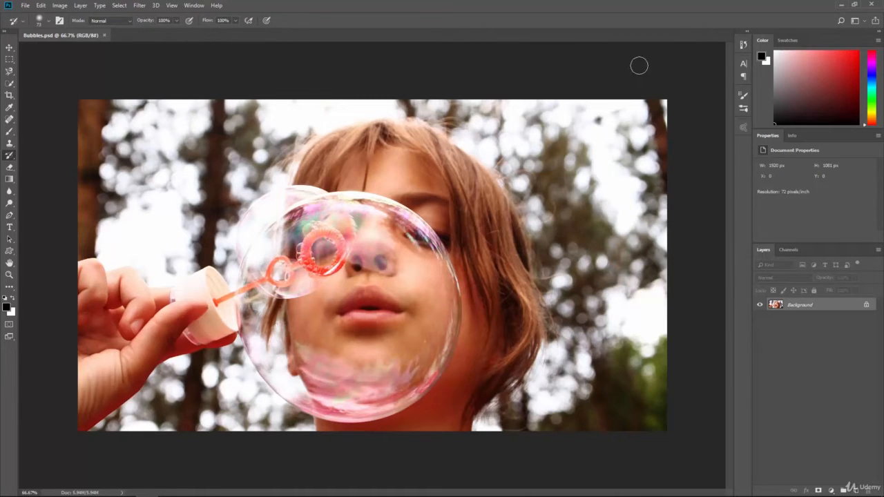
- Show the document's History list and enlarge it vertically so more states fit
left_click(743, 45)
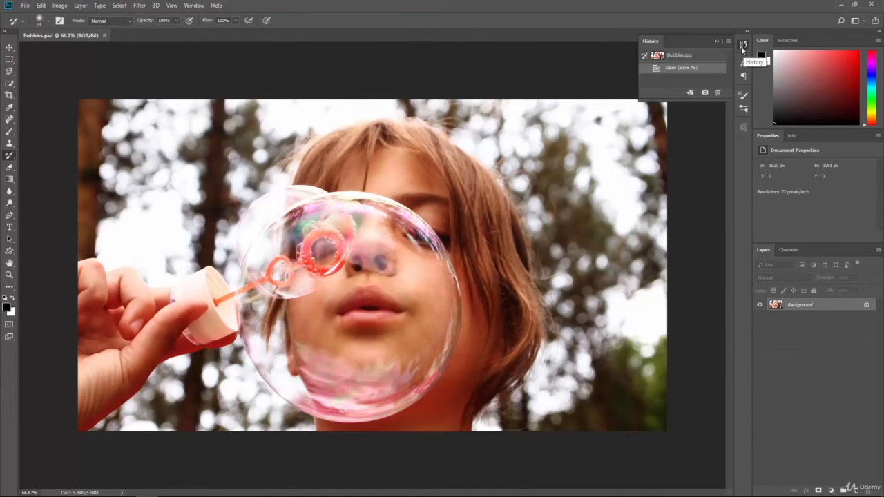
left_click_drag(681, 100, 681, 203)
left_click(196, 5)
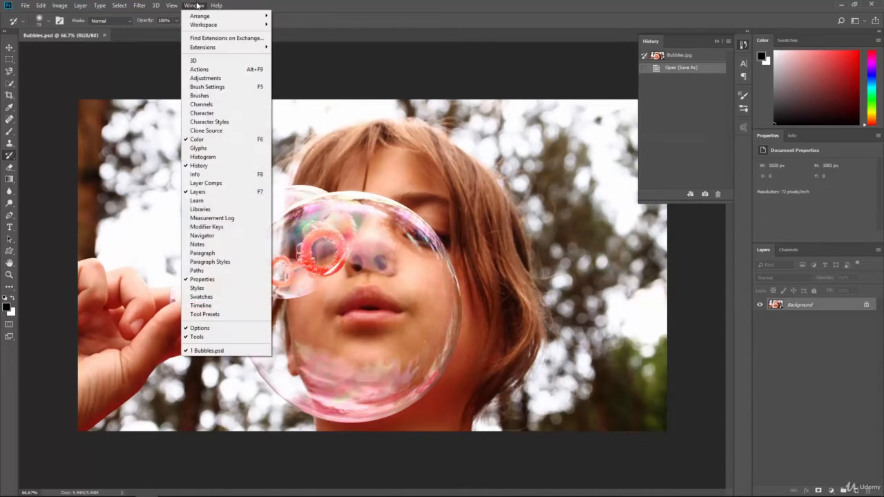
left_click(209, 168)
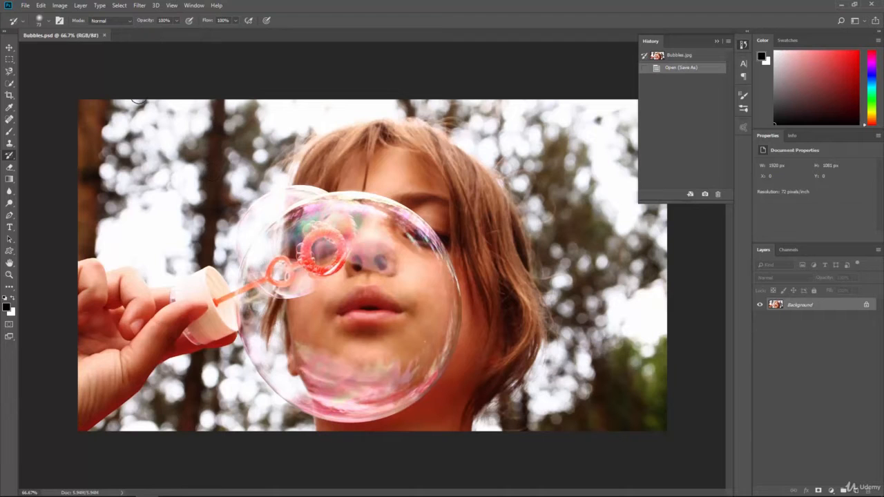
- Desaturate the bubble photo to turn it black and white
left_click(60, 6)
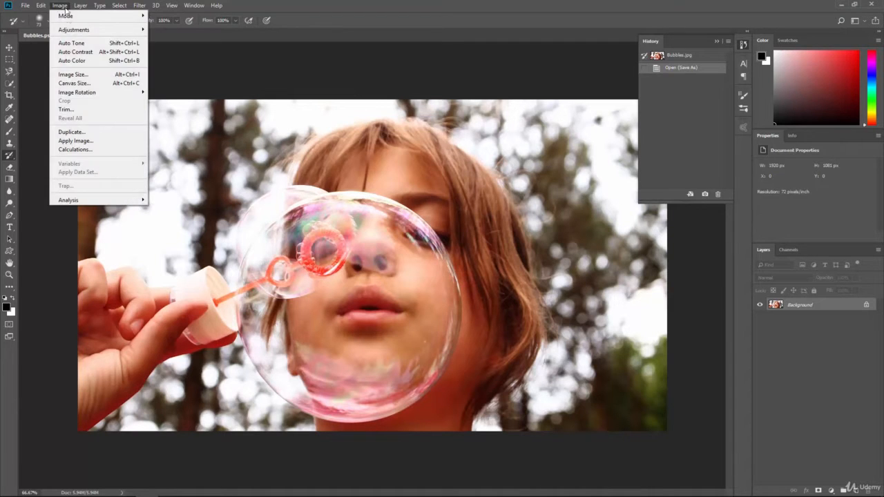
mouse_move(76, 32)
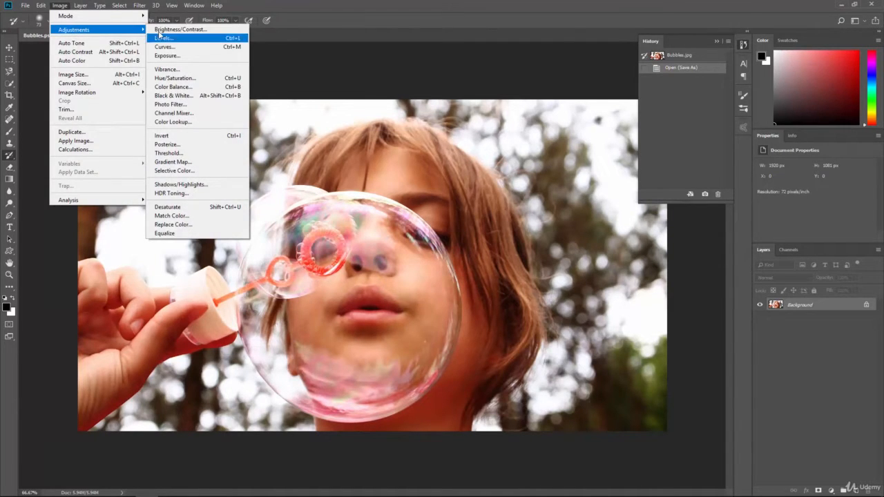
left_click(196, 208)
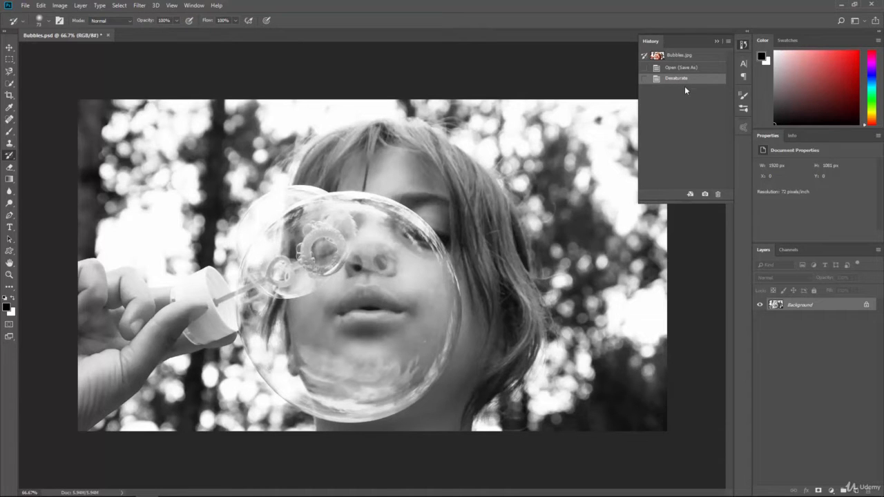
- Undo and redo the desaturation repeatedly to compare the colour and black-and-white versions
key("ctrl+z")
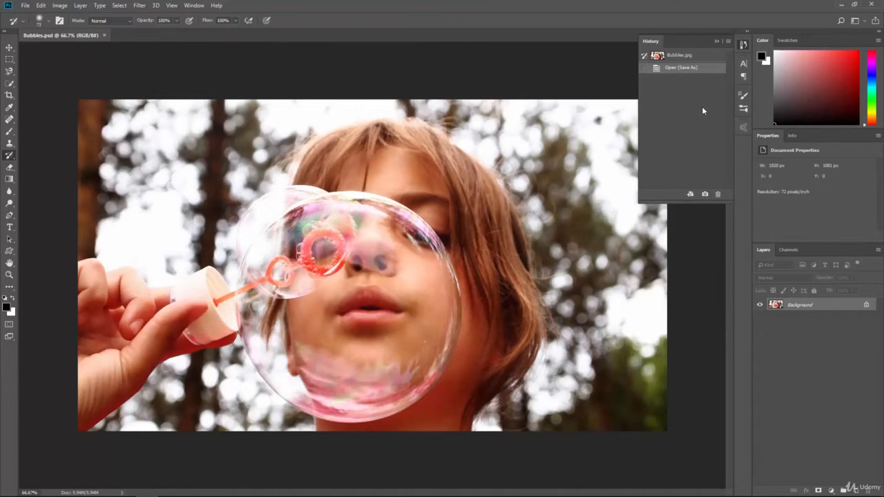
key("ctrl+shift+z")
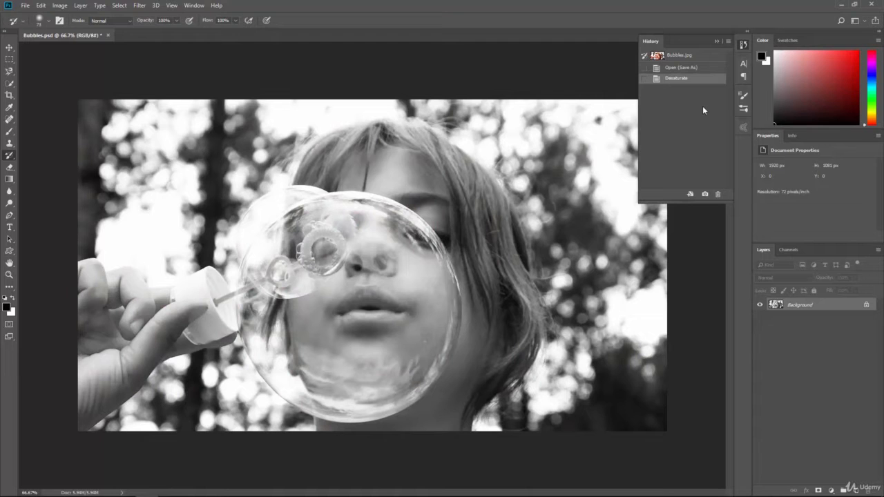
key("ctrl+z")
key("ctrl+shift+z")
key("ctrl+z")
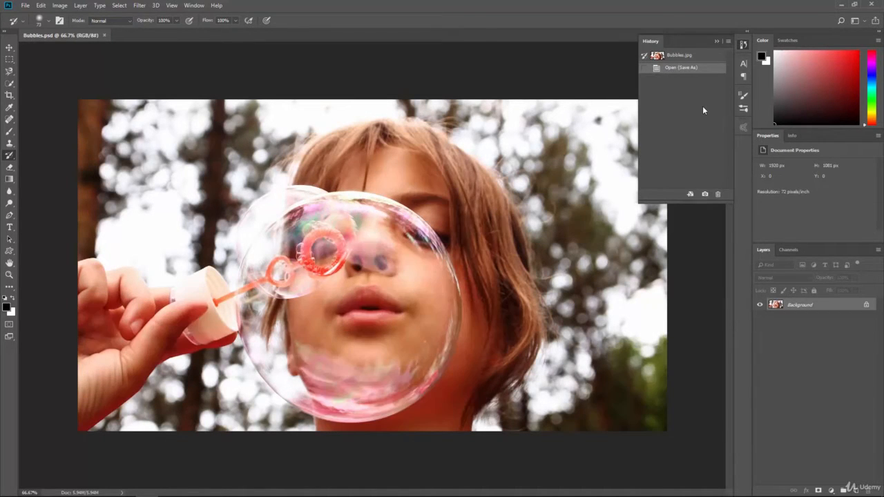
key("ctrl+shift+z")
key("ctrl+z")
key("ctrl+shift+u")
key("ctrl+z")
key("ctrl+shift+z")
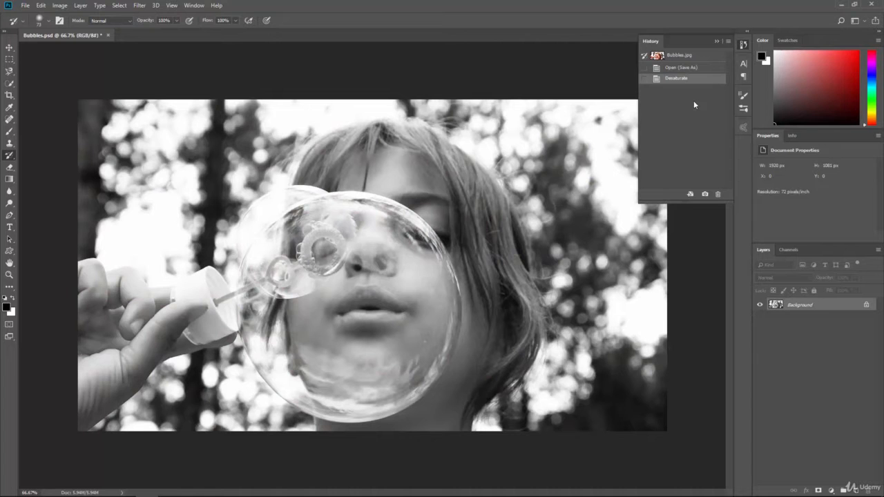
- Look up the step backward and forward commands, and compare the Open (Save As) and Desaturate history states
left_click(41, 5)
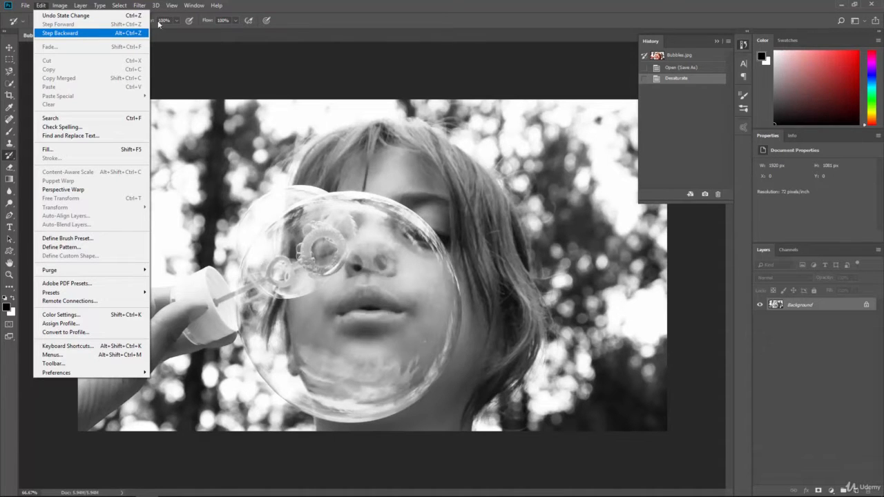
left_click(355, 5)
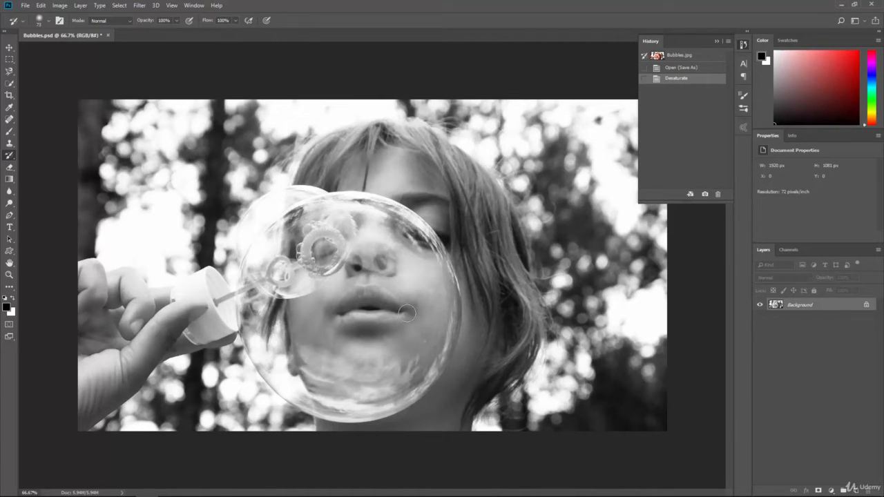
left_click(683, 68)
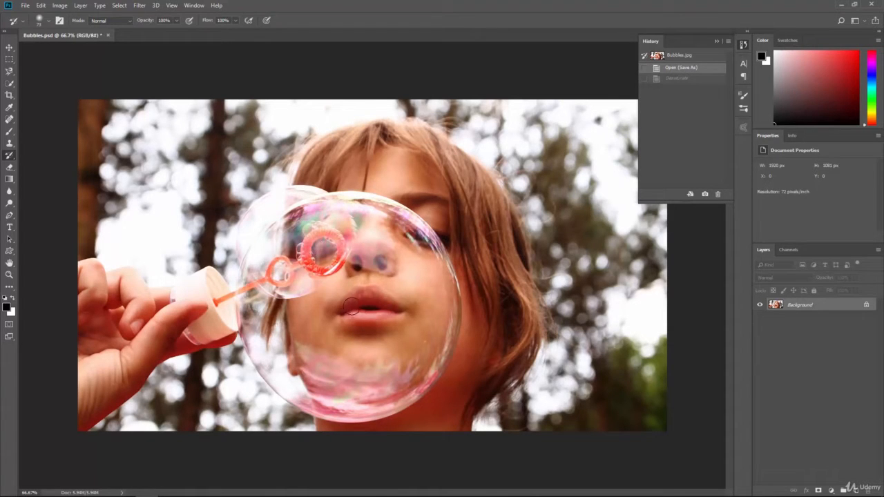
left_click(684, 79)
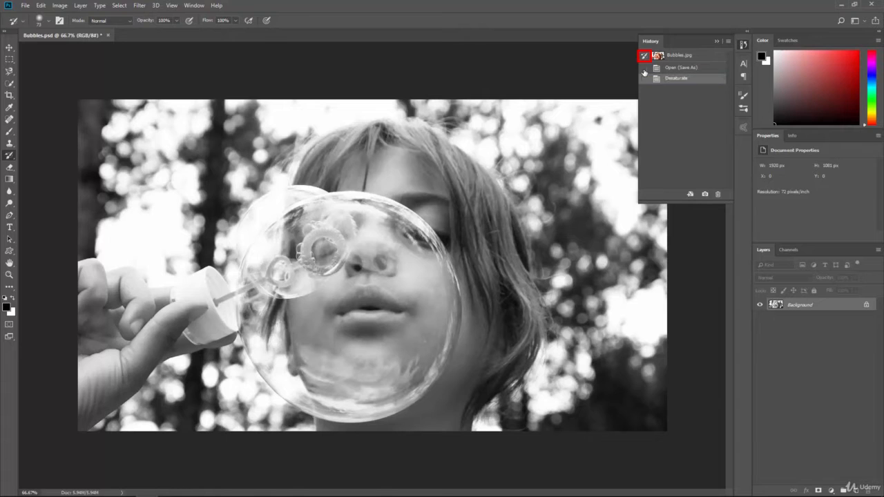
- Set the Open (Save As) state as the history brush source and choose the History Brush Tool
left_click(643, 69)
right_click(9, 155)
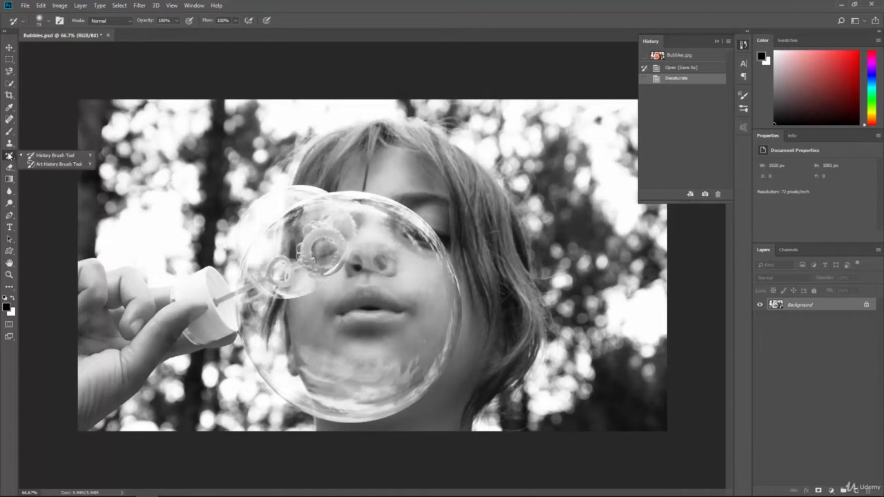
left_click(54, 155)
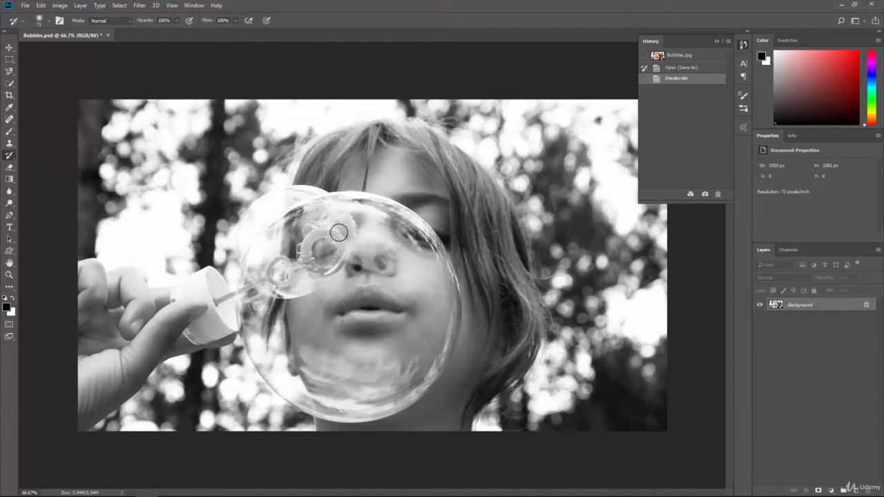
- Enlarge the history brush to 400 px and paint the original colour back over the area inside the bubble
key("bracketright")
key("bracketright")
key("bracketright")
key("bracketright")
key("bracketright")
key("bracketright")
key("bracketright")
key("bracketright")
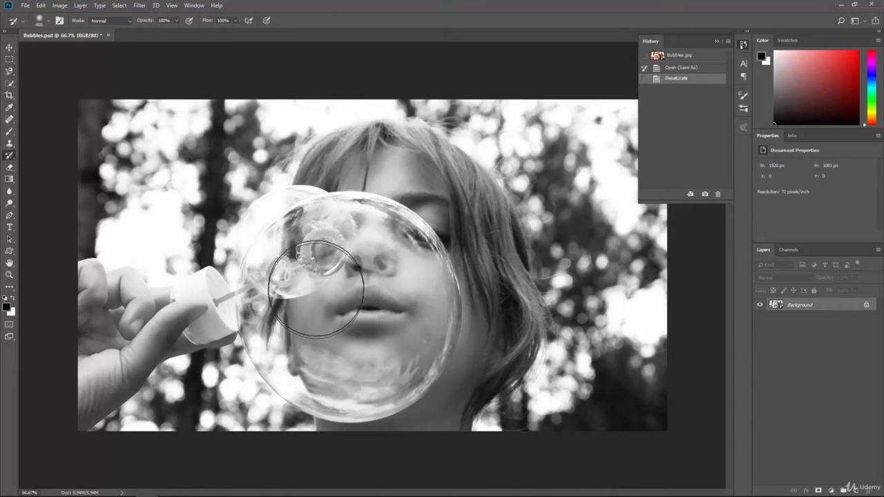
mouse_move(375, 290)
left_mouse_down()
mouse_move(359, 276)
mouse_move(326, 284)
mouse_move(355, 250)
mouse_move(392, 257)
mouse_move(405, 311)
mouse_move(366, 370)
mouse_move(321, 356)
mouse_move(288, 325)
mouse_move(287, 293)
mouse_move(325, 253)
mouse_move(369, 256)
mouse_move(384, 288)
mouse_move(376, 336)
mouse_move(331, 307)
mouse_move(375, 324)
mouse_move(385, 340)
mouse_move(402, 320)
mouse_move(406, 283)
mouse_move(382, 256)
mouse_move(350, 240)
mouse_move(328, 246)
mouse_move(297, 285)
mouse_move(286, 313)
mouse_move(295, 325)
mouse_move(343, 351)
mouse_move(361, 343)
mouse_move(367, 290)
left_mouse_up()
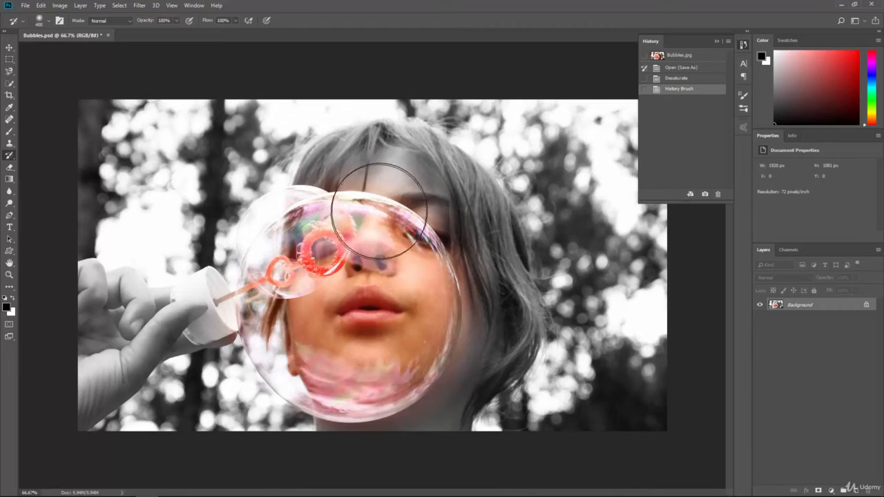
- Return the photo to the Open (Save As) state and clear the history
key("ctrl+z")
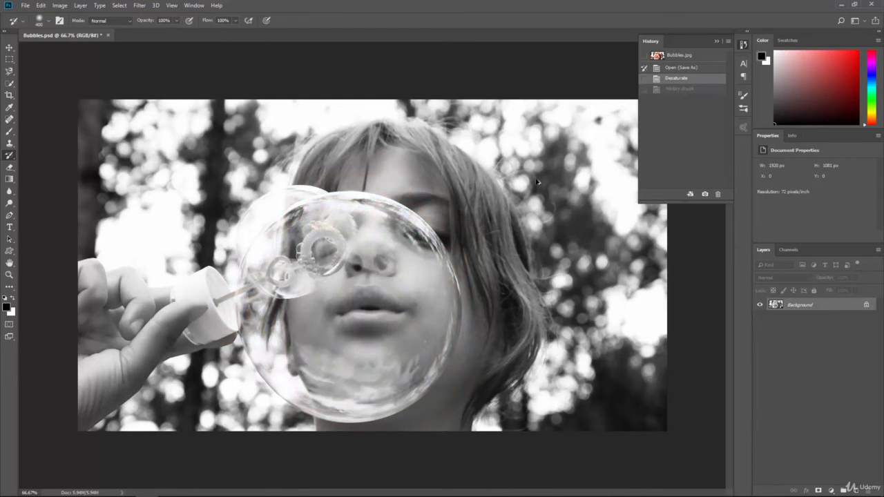
left_click(669, 67)
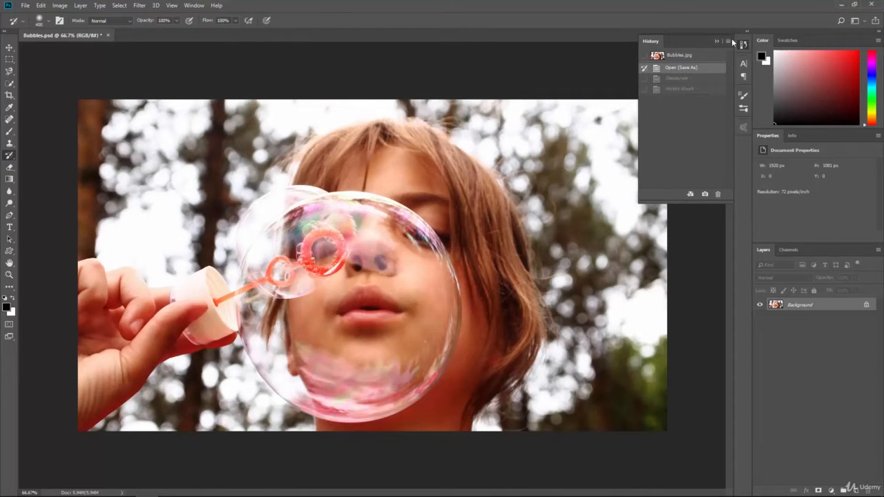
left_click(732, 41)
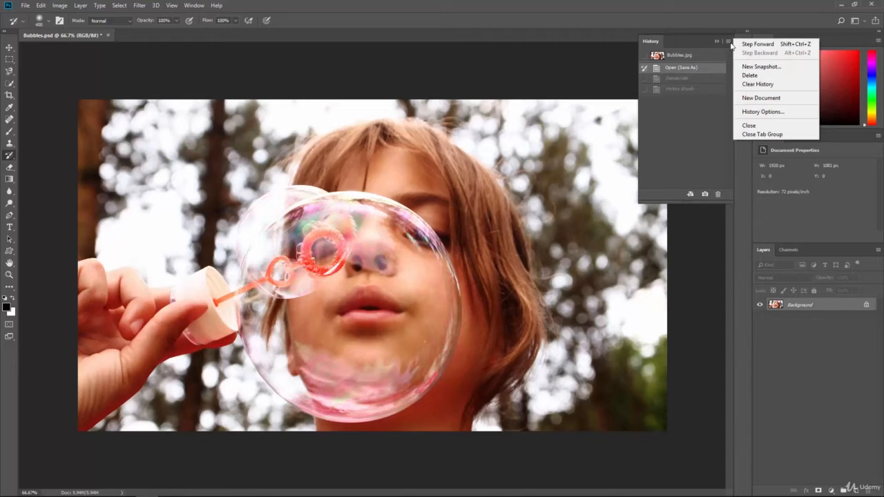
left_click(757, 83)
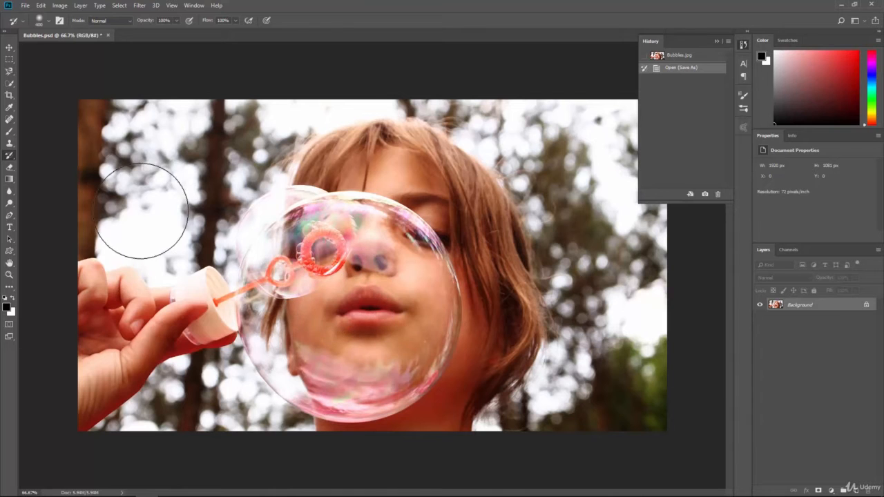
- Apply a Hue/Saturation adjustment with Colorize on, hue 0 and saturation 40, and return to the History Brush
left_click(60, 5)
mouse_move(75, 30)
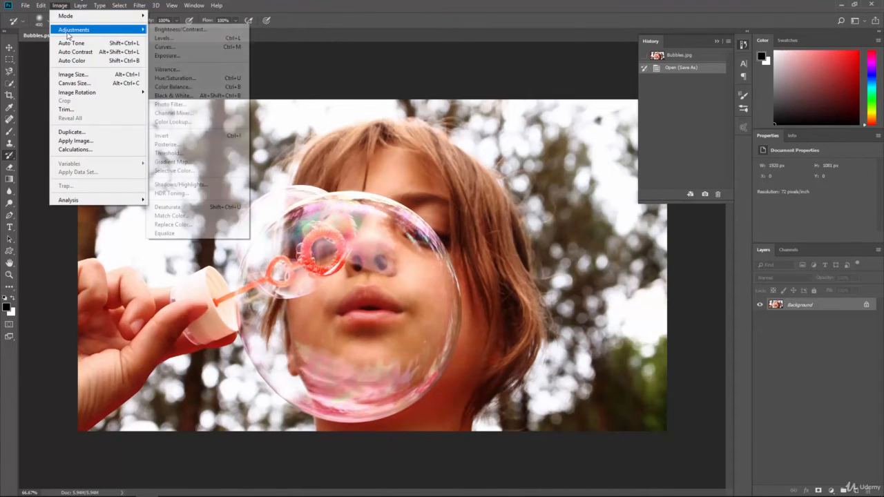
left_click(175, 78)
left_click(684, 164)
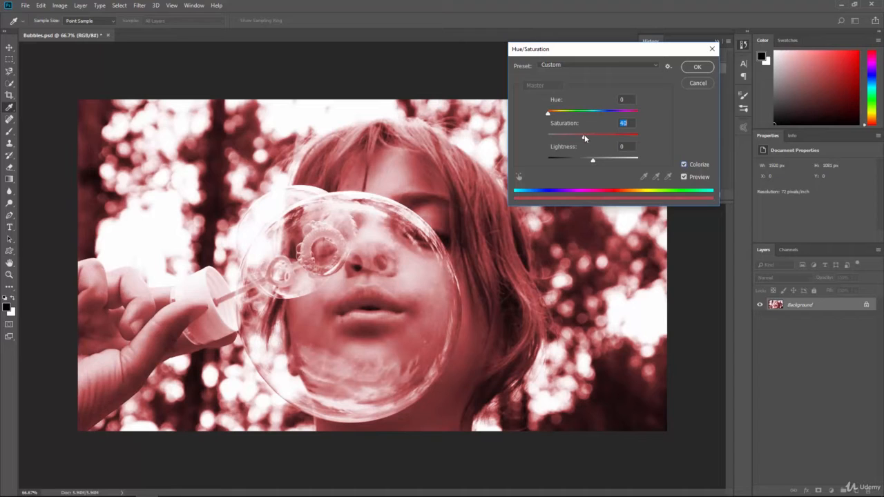
left_click(696, 67)
key("y")
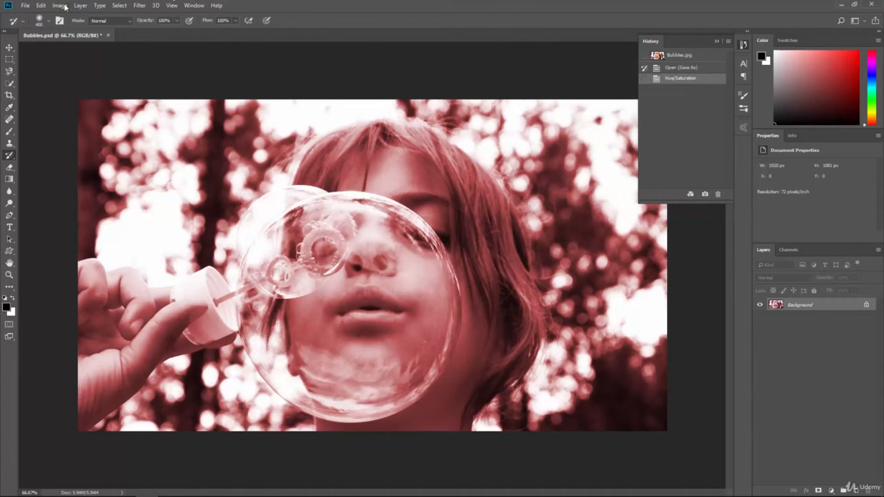
- Apply a Brightness/Contrast adjustment with brightness 20 and contrast 42, and return to the History Brush
left_click(61, 6)
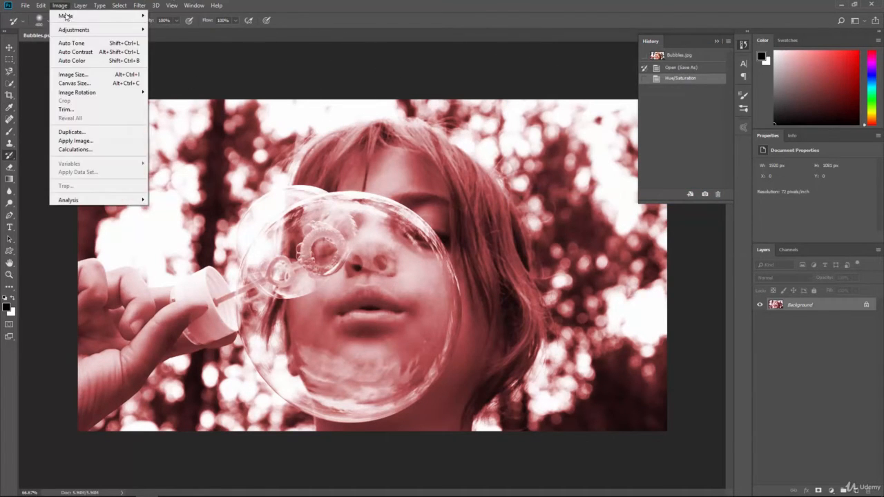
left_click(170, 27)
left_click(60, 5)
mouse_move(104, 30)
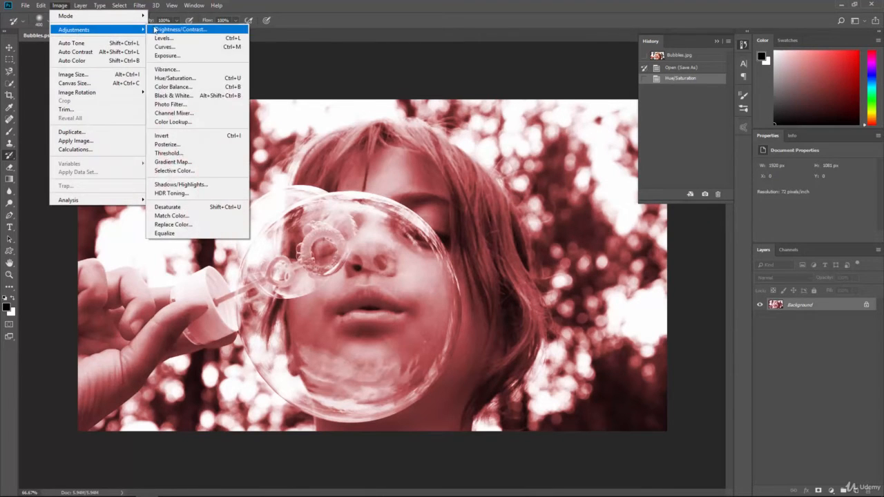
left_click(156, 29)
mouse_move(541, 105)
left_mouse_down()
mouse_move(559, 126)
mouse_move(547, 104)
left_mouse_up()
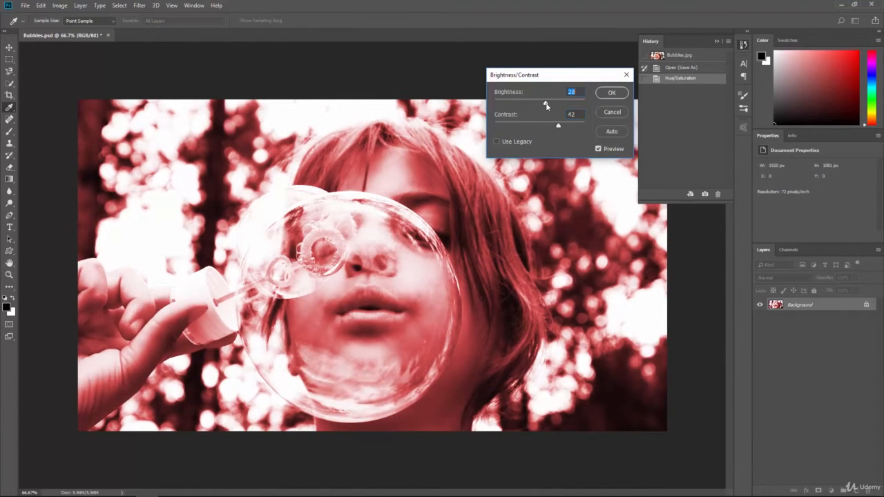
left_click(608, 95)
key("y")
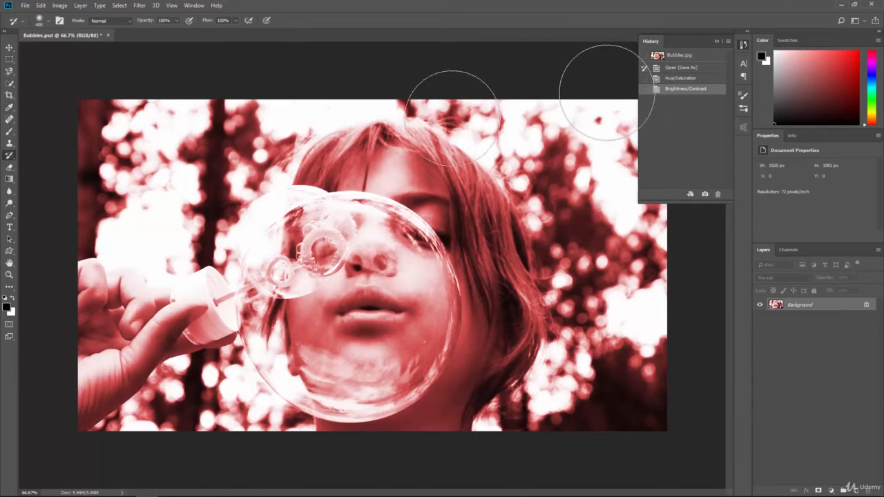
- Desaturate the red-tinted photo
left_click(64, 5)
mouse_move(119, 30)
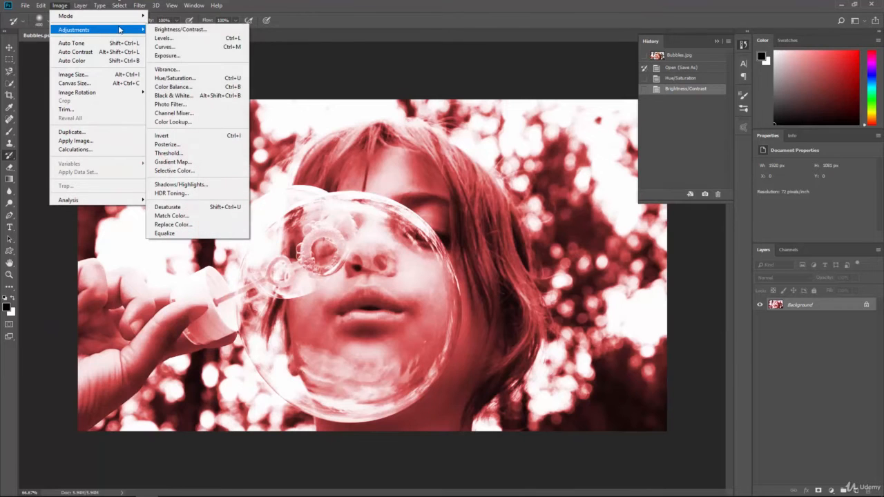
left_click(201, 208)
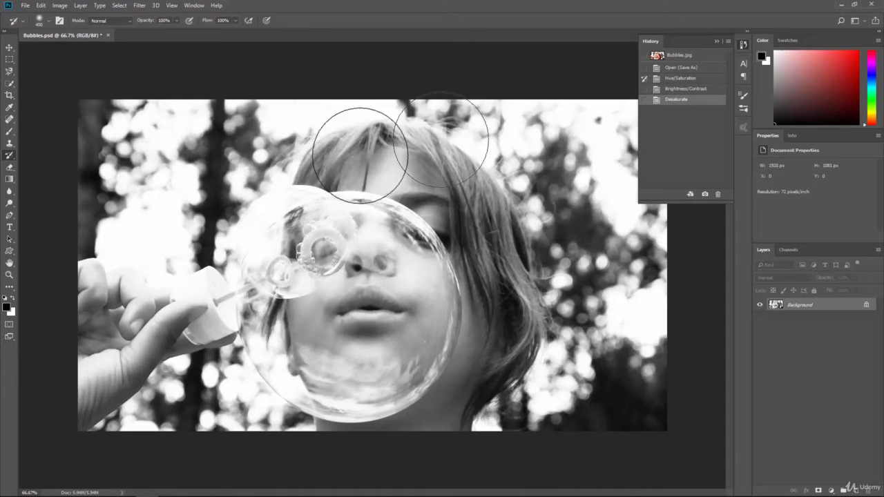
- Try painting the red Hue/Saturation state over the face, hair and bubble with the History Brush, and undo it
mouse_move(355, 270)
left_mouse_down()
mouse_move(373, 304)
mouse_move(392, 272)
mouse_move(408, 331)
mouse_move(290, 373)
mouse_move(304, 228)
mouse_move(344, 311)
mouse_move(421, 228)
mouse_move(314, 184)
mouse_move(442, 172)
mouse_move(474, 304)
mouse_move(497, 318)
mouse_move(415, 407)
mouse_move(432, 423)
mouse_move(362, 423)
mouse_move(381, 344)
mouse_move(366, 219)
mouse_move(322, 200)
mouse_move(434, 192)
mouse_move(487, 237)
mouse_move(476, 342)
mouse_move(456, 345)
mouse_move(405, 391)
mouse_move(342, 319)
mouse_move(311, 348)
mouse_move(301, 376)
left_mouse_up()
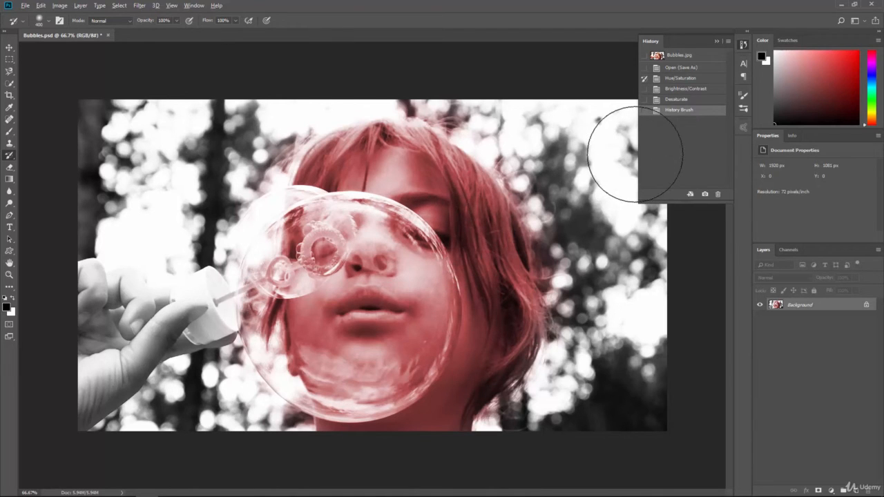
key("ctrl+z")
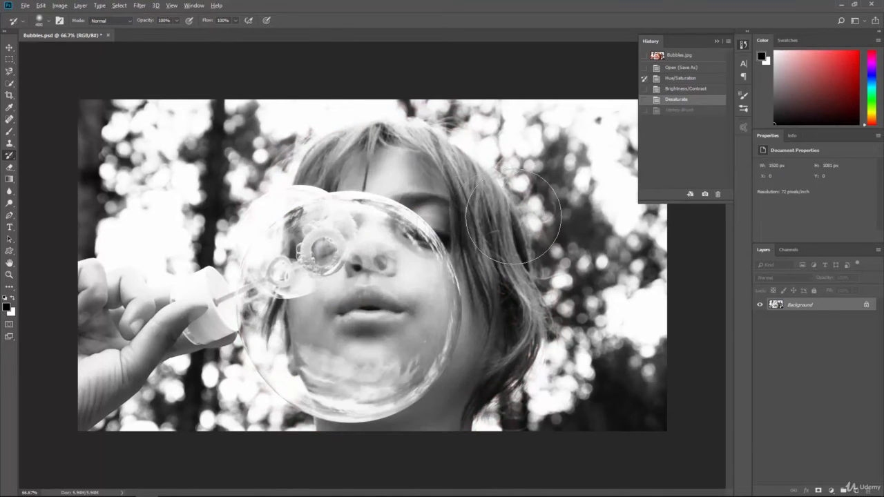
- Take a snapshot of the Hue/Saturation history state and name it Red Hue
left_click(669, 111)
left_click(674, 100)
left_click(680, 79)
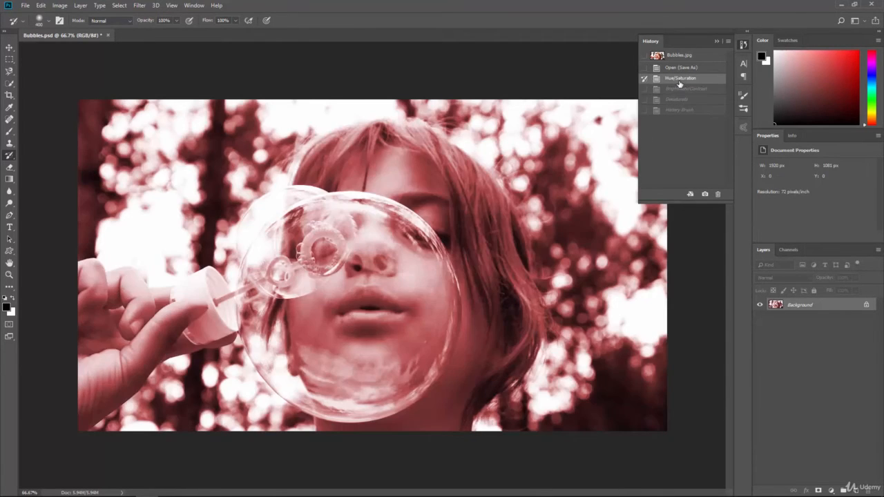
left_click(704, 195)
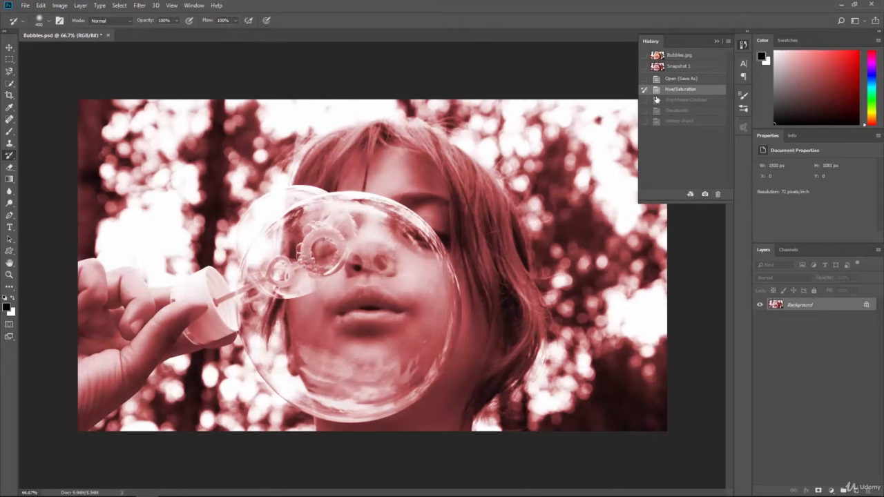
double_click(678, 66)
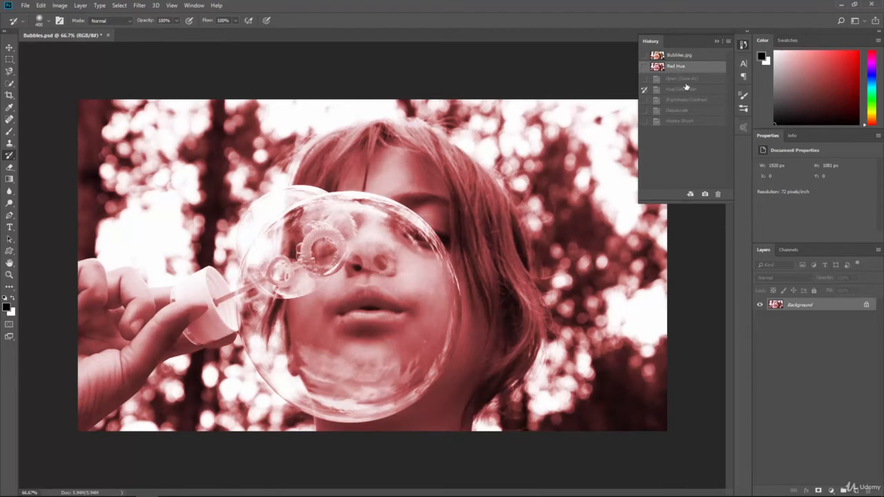
- Take a snapshot of the Brightness/Contrast history state and name it Brightness/Contrast
left_click(670, 101)
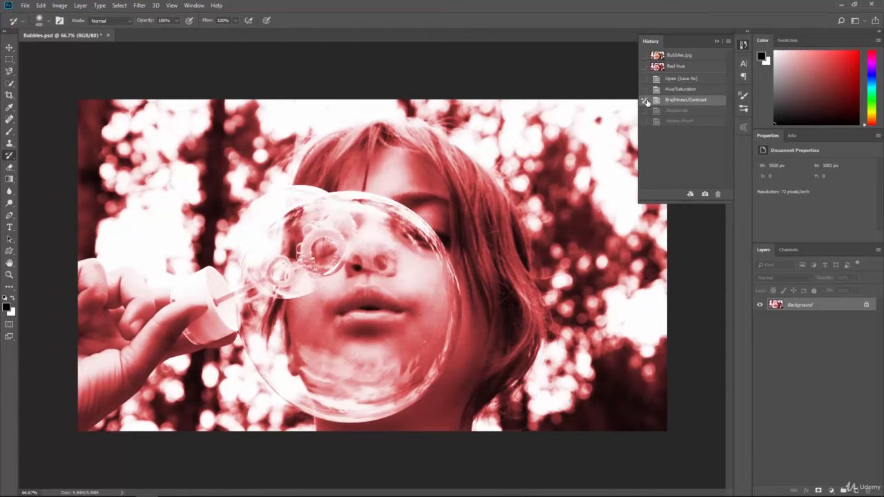
left_click(706, 194)
double_click(676, 78)
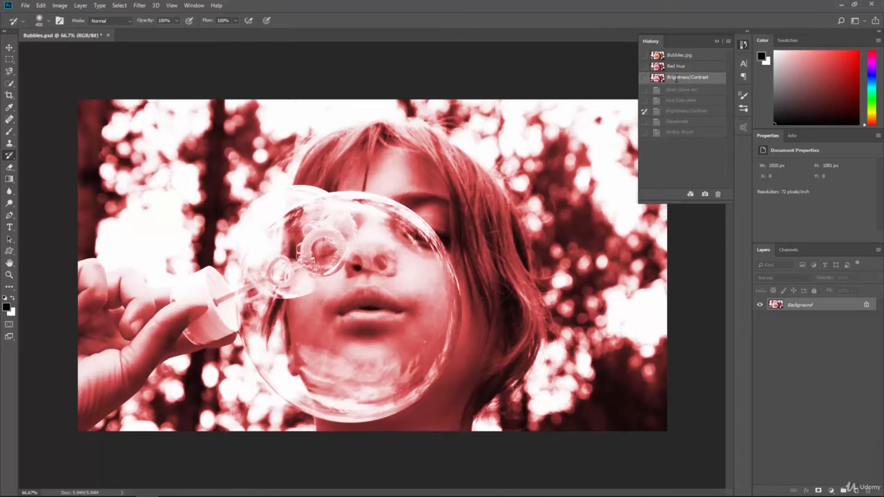
- Take a snapshot of the Desaturate history state and name it Desaturate
left_click(684, 121)
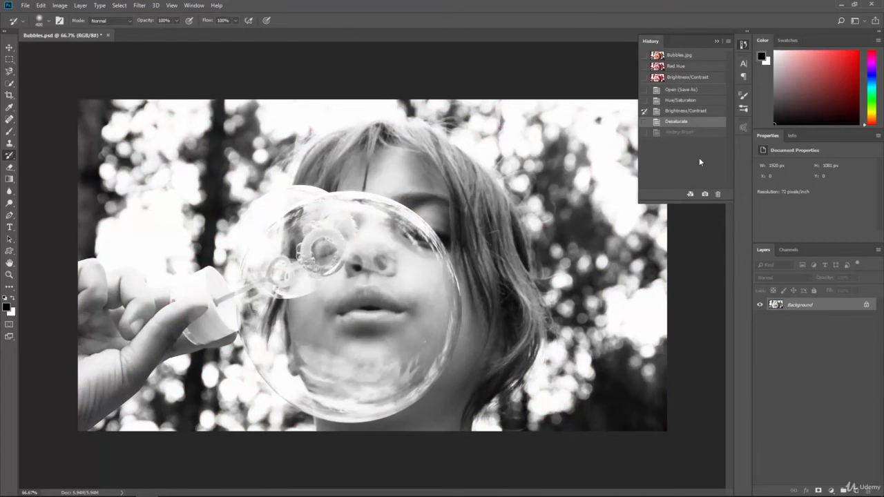
left_click(704, 196)
left_click(676, 90)
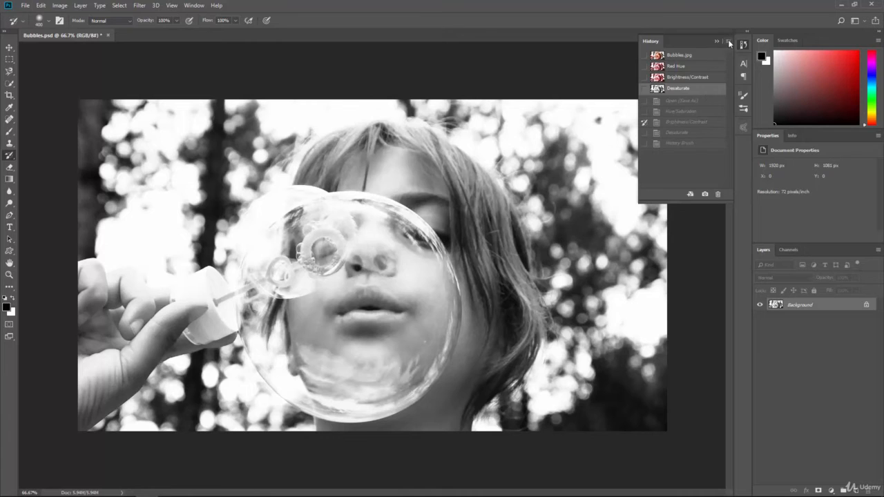
- Clear the history and preview the Red Hue and original Bubbles.jpg snapshots
left_click(730, 43)
left_click(753, 74)
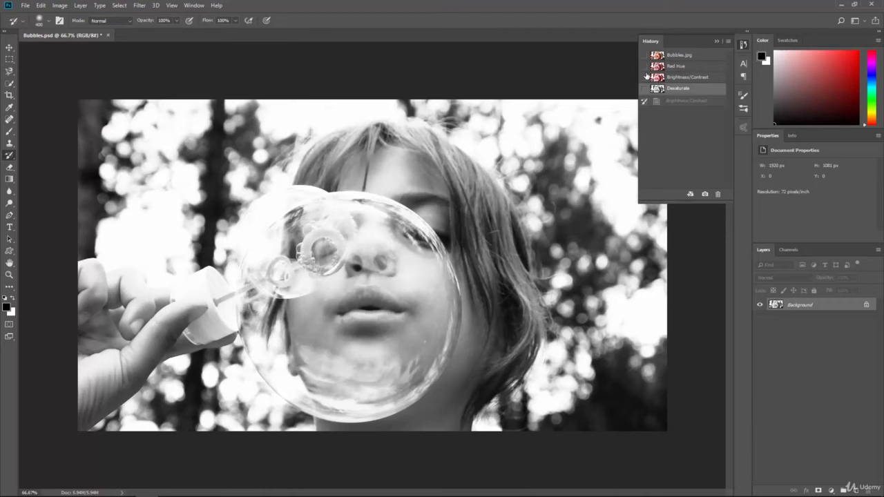
left_click(674, 102)
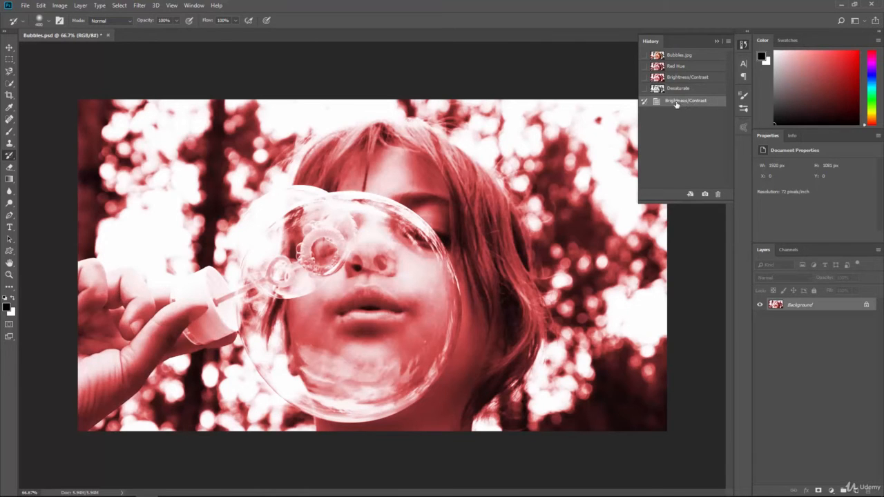
left_click(680, 65)
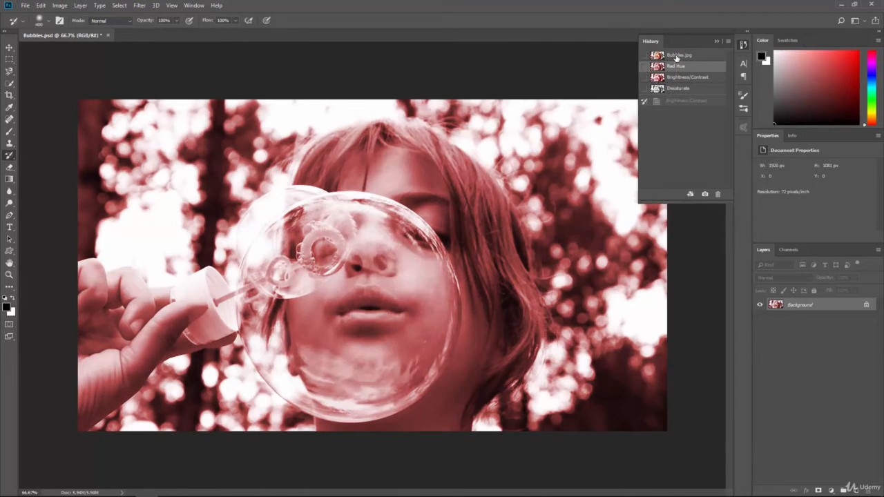
left_click(676, 56)
- Delete the remaining Brightness/Contrast history state so that only the snapshots are left
left_click(728, 42)
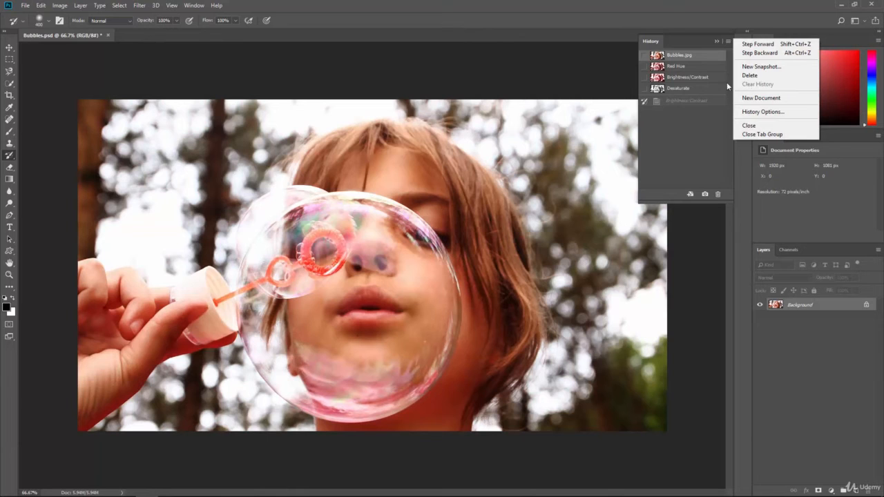
left_click(676, 60)
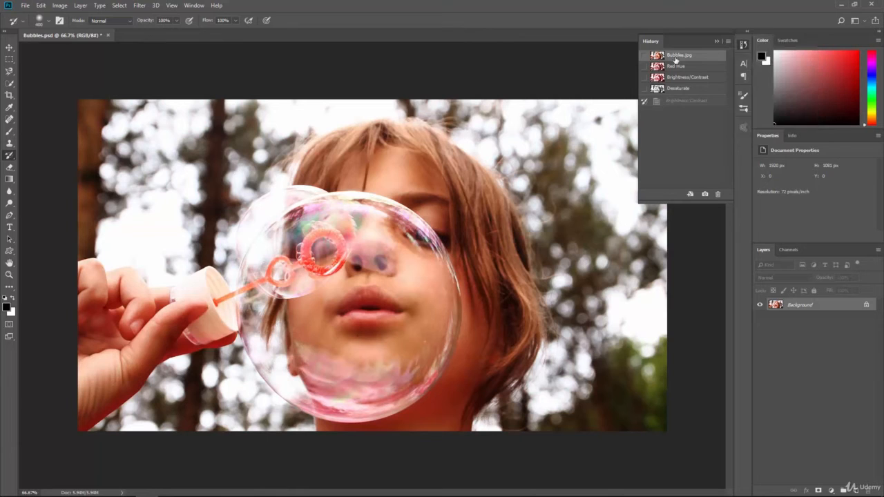
left_click(687, 102)
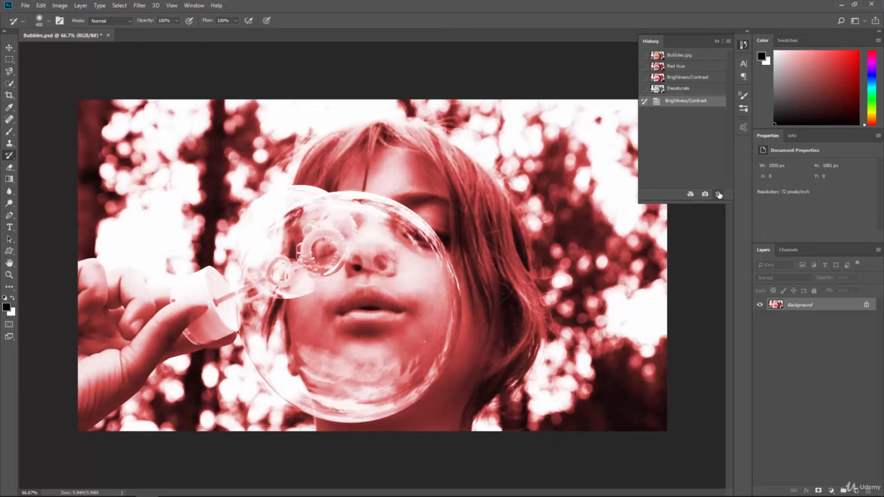
left_click(719, 194)
left_click(401, 186)
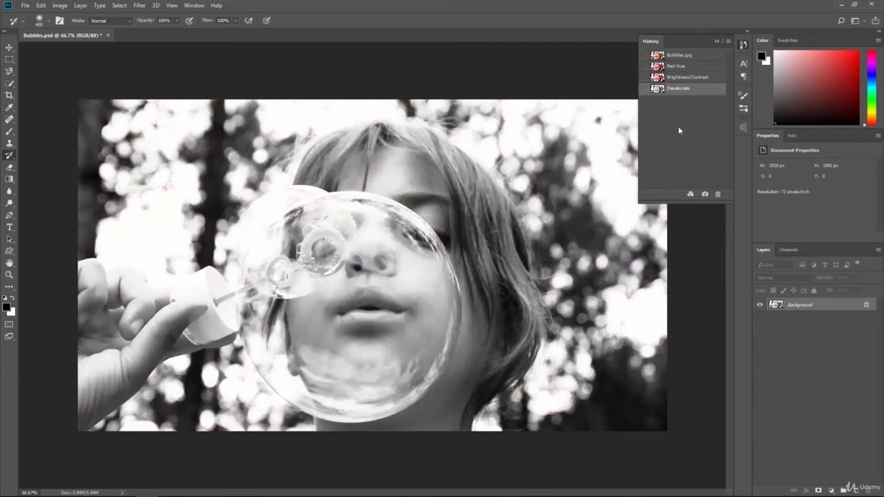
- Switch between the Bubbles.jpg, Red Hue and Brightness/Contrast snapshots to compare the saved versions of the photo
key("ctrl+z")
key("ctrl+z")
key("ctrl+z")
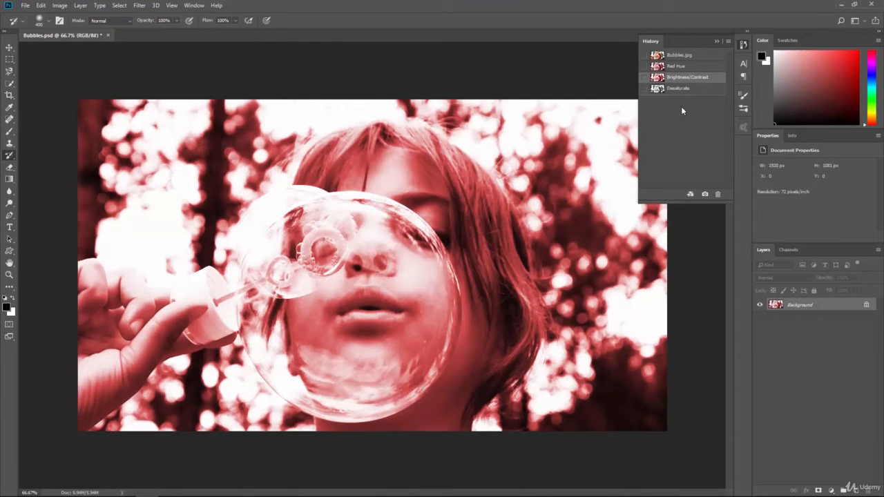
left_click(683, 55)
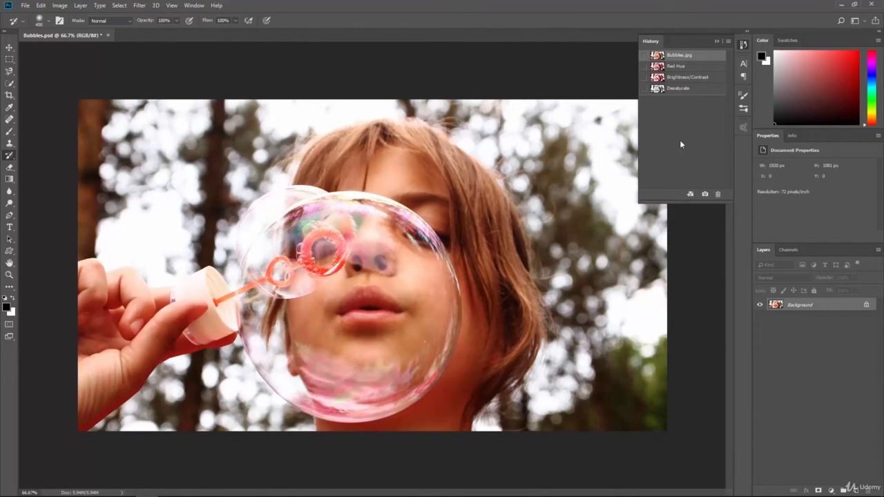
left_click(674, 67)
left_click(673, 77)
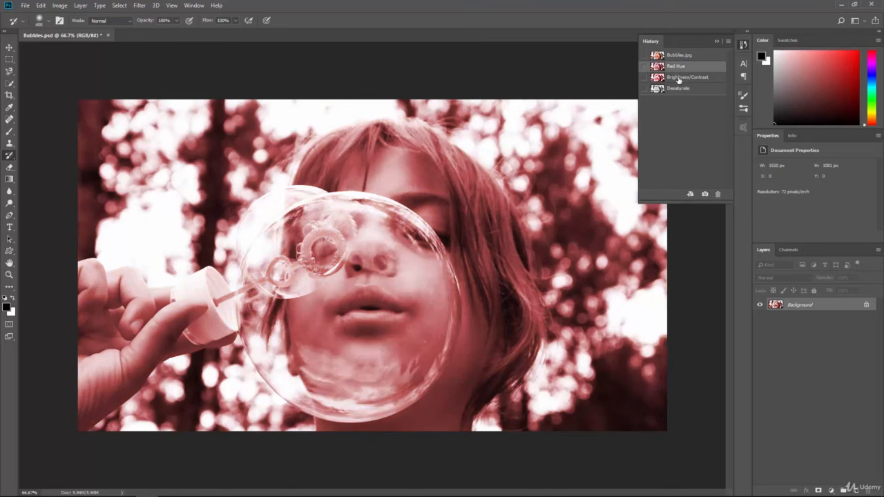
- Switch the photo to the Desaturate snapshot and set the Bubbles.jpg snapshot as the History Brush source
left_click(678, 89)
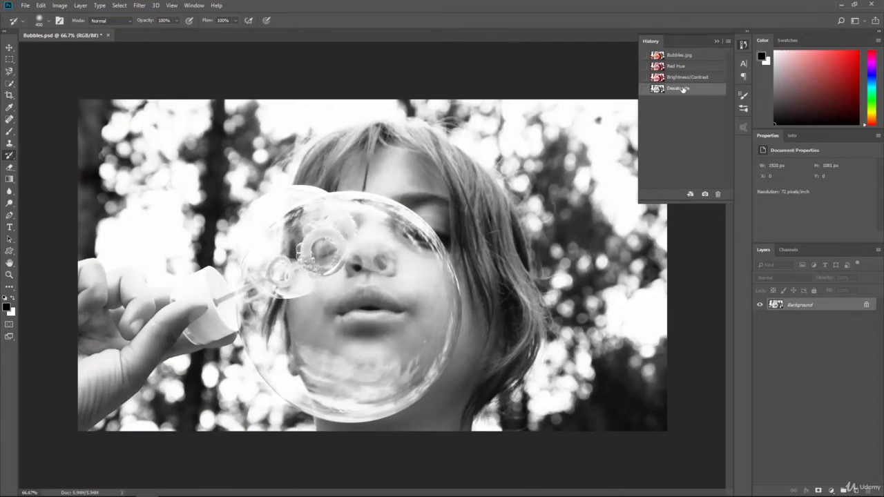
left_click(644, 56)
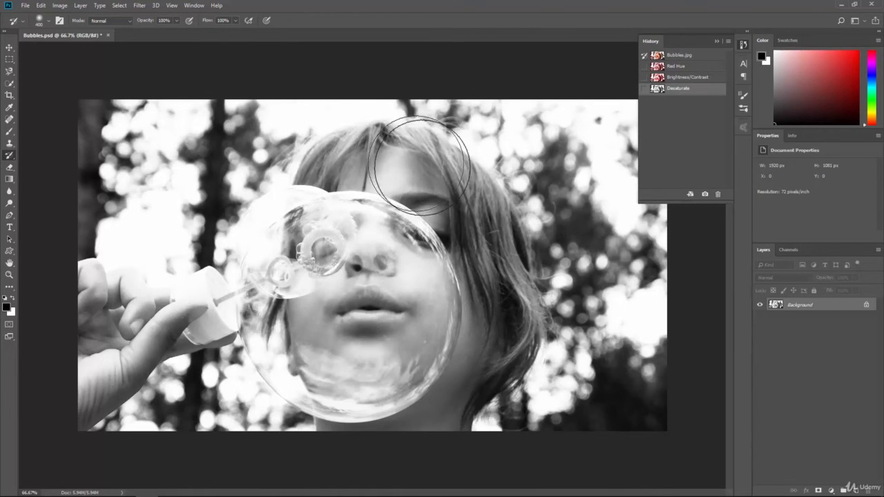
- Try painting the original color back into the face, hair and bubble with the History Brush, and undo it
mouse_move(415, 173)
left_mouse_down()
mouse_move(392, 290)
mouse_move(383, 250)
mouse_move(356, 250)
mouse_move(362, 185)
left_mouse_up()
mouse_move(360, 324)
left_mouse_down()
mouse_move(373, 373)
mouse_move(345, 401)
mouse_move(387, 408)
mouse_move(424, 390)
mouse_move(483, 325)
mouse_move(515, 256)
mouse_move(456, 179)
mouse_move(366, 181)
mouse_move(339, 207)
mouse_move(331, 275)
mouse_move(426, 402)
mouse_move(414, 276)
left_mouse_up()
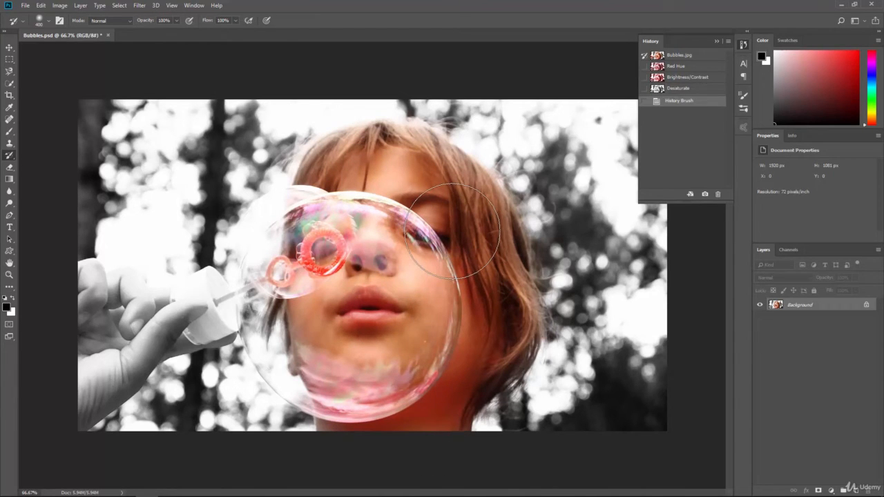
key("ctrl+z")
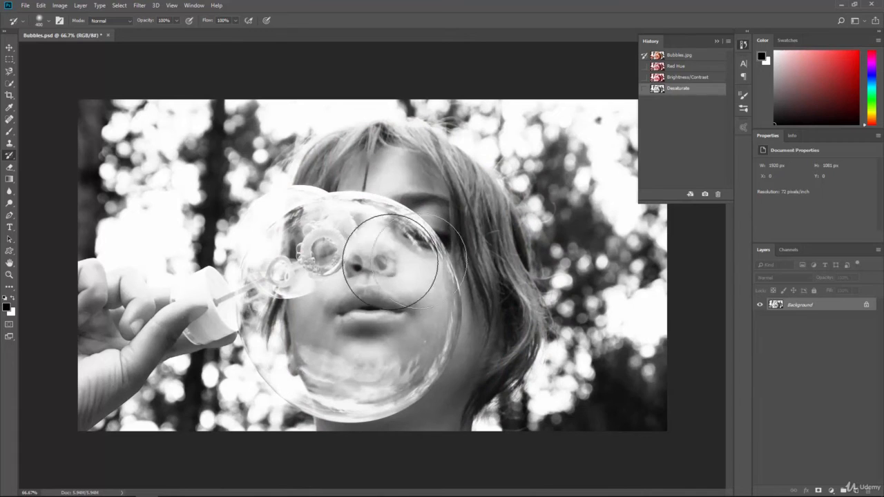
- Switch to the Art History Brush and enlarge its brush size to 50 px
right_click(14, 158)
left_click(31, 164)
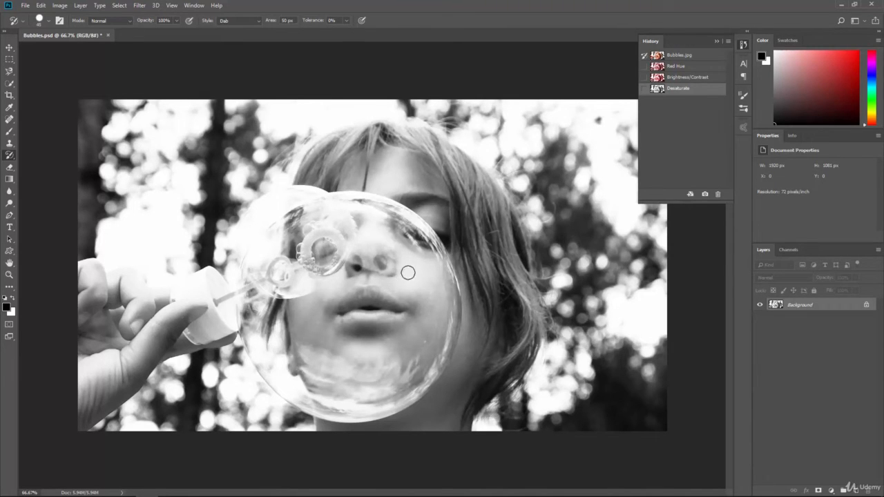
key("bracketright")
key("bracketright")
key("bracketright")
- Try the Tight Short and Loose Medium stroke styles and set the style back to Dab
left_click(216, 21)
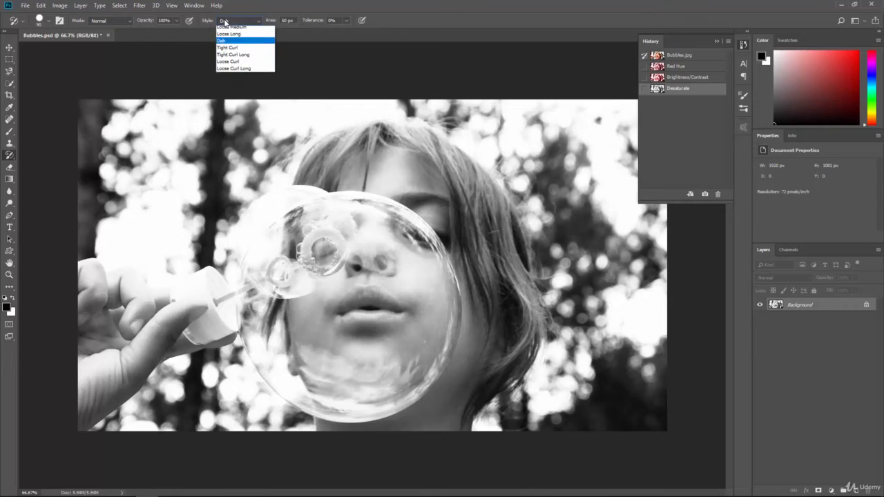
left_click(237, 31)
left_click(236, 21)
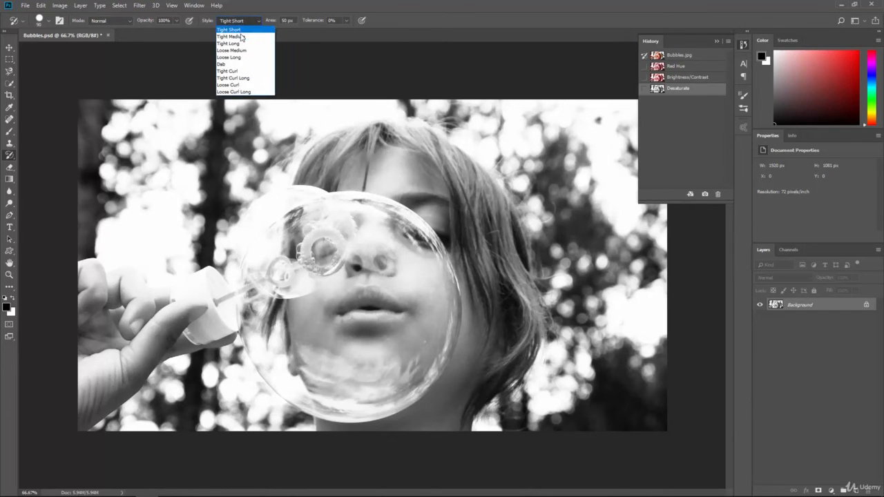
left_click(242, 49)
left_click(236, 21)
left_click(227, 64)
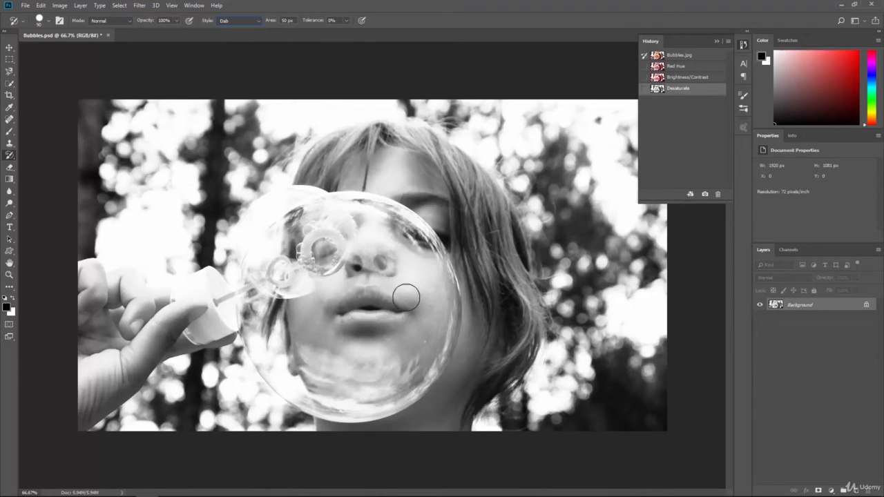
- Try painting colored dabs over the bubble and face with the Art History Brush, and undo them
mouse_move(412, 331)
left_mouse_down()
mouse_move(383, 271)
mouse_move(385, 341)
mouse_move(356, 254)
mouse_move(361, 330)
mouse_move(354, 275)
mouse_move(339, 341)
mouse_move(332, 262)
mouse_move(317, 308)
mouse_move(313, 280)
mouse_move(347, 258)
mouse_move(400, 250)
mouse_move(386, 217)
mouse_move(297, 225)
mouse_move(264, 258)
mouse_move(268, 300)
mouse_move(319, 246)
mouse_move(285, 328)
mouse_move(293, 351)
mouse_move(260, 291)
mouse_move(257, 318)
mouse_move(311, 402)
mouse_move(402, 396)
mouse_move(429, 271)
mouse_move(418, 360)
mouse_move(404, 366)
mouse_move(422, 250)
left_mouse_up()
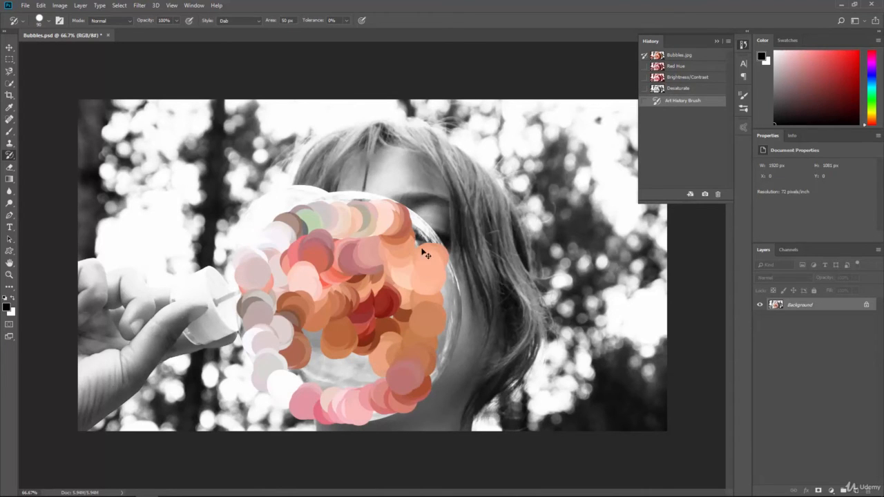
key("ctrl+z")
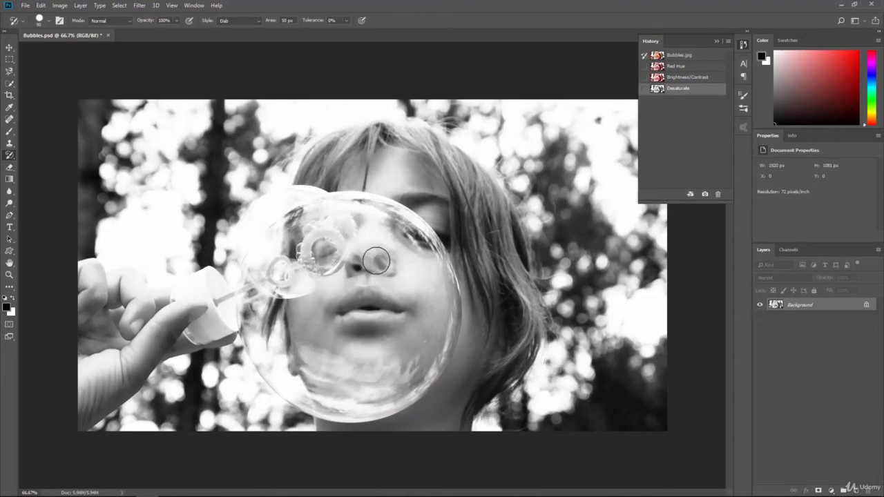
- Reduce the brush size to 20 px and view the Bubbles.jpg snapshot before returning to the Desaturate snapshot
key("bracketleft")
key("bracketleft")
key("bracketleft")
key("bracketleft")
left_click(686, 56)
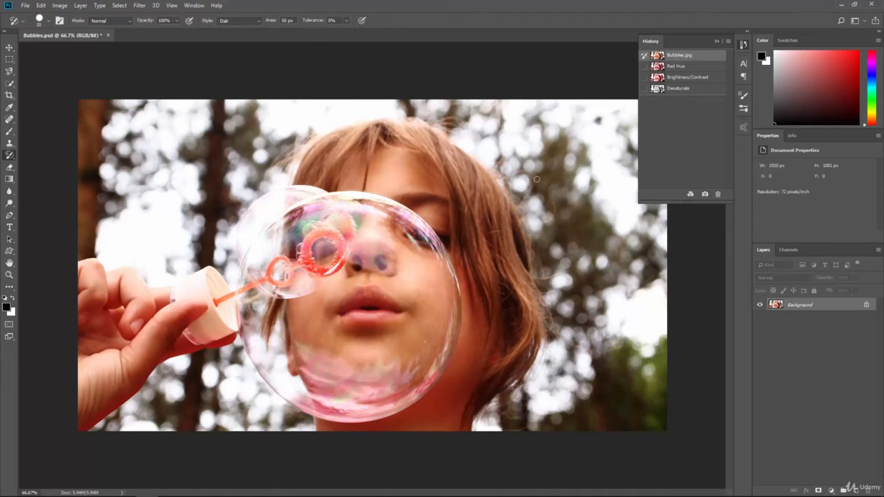
left_click(672, 91)
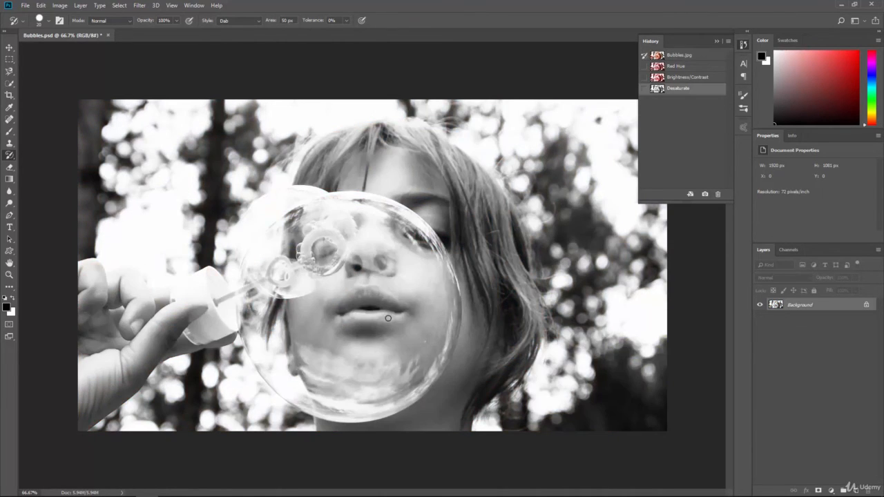
- Paint original-color dabs over the lips, the skin around the mouth and the bubble wand with the Art History Brush
mouse_move(388, 318)
left_mouse_down()
mouse_move(342, 318)
mouse_move(340, 307)
mouse_move(366, 298)
mouse_move(400, 311)
left_mouse_up()
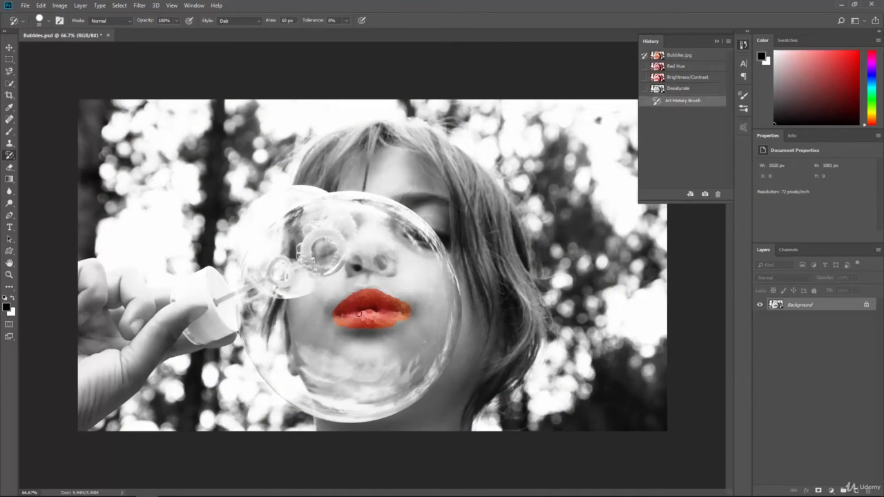
mouse_move(342, 315)
left_mouse_down()
mouse_move(329, 317)
mouse_move(337, 318)
left_mouse_up()
left_click_drag(383, 315, 414, 315)
left_click_drag(395, 320, 395, 316)
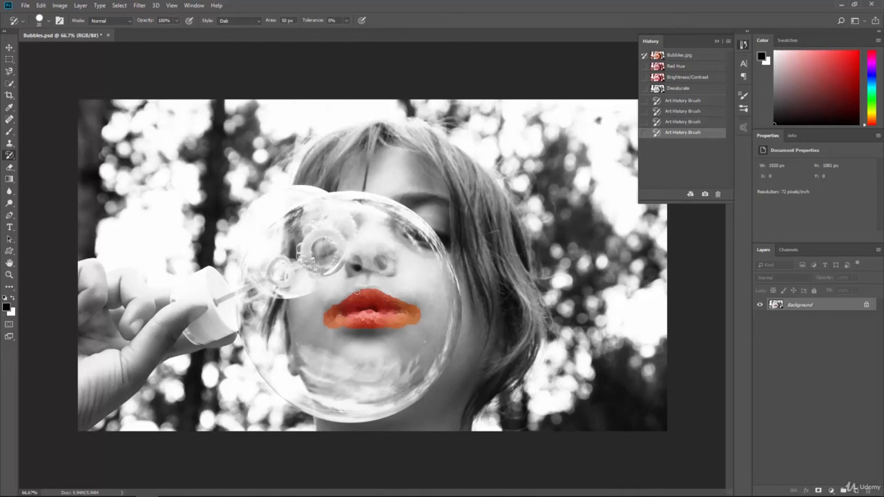
mouse_move(357, 292)
left_mouse_down()
mouse_move(322, 314)
mouse_move(365, 298)
mouse_move(368, 288)
mouse_move(427, 297)
left_mouse_up()
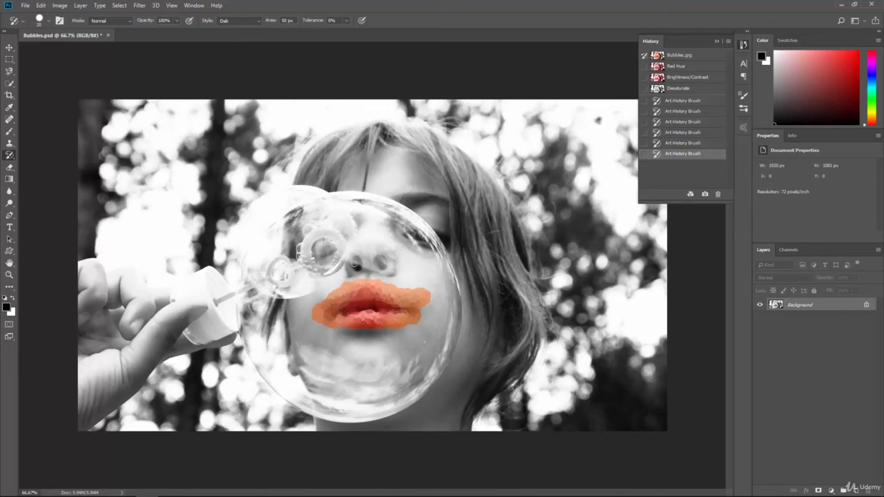
mouse_move(339, 259)
left_mouse_down()
mouse_move(333, 235)
mouse_move(318, 232)
mouse_move(306, 242)
mouse_move(307, 261)
mouse_move(329, 271)
mouse_move(338, 255)
mouse_move(321, 256)
mouse_move(315, 240)
mouse_move(326, 255)
mouse_move(273, 269)
mouse_move(268, 277)
mouse_move(280, 281)
mouse_move(286, 268)
mouse_move(220, 297)
left_mouse_up()
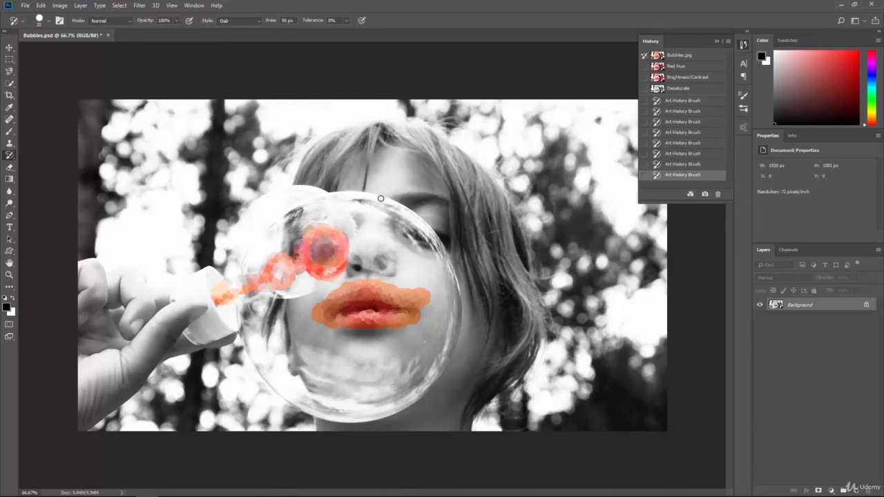
- Undo the Art History Brush strokes on the bubble wand and on the skin around the mouth
key("ctrl+z")
key("ctrl+z")
key("ctrl+z")
key("ctrl+z")
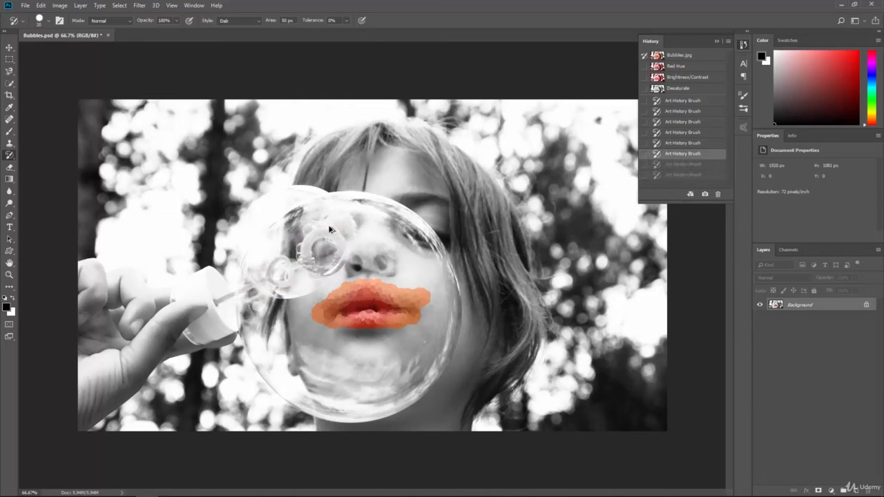
key("ctrl+z")
key("ctrl+z")
key("ctrl+z")
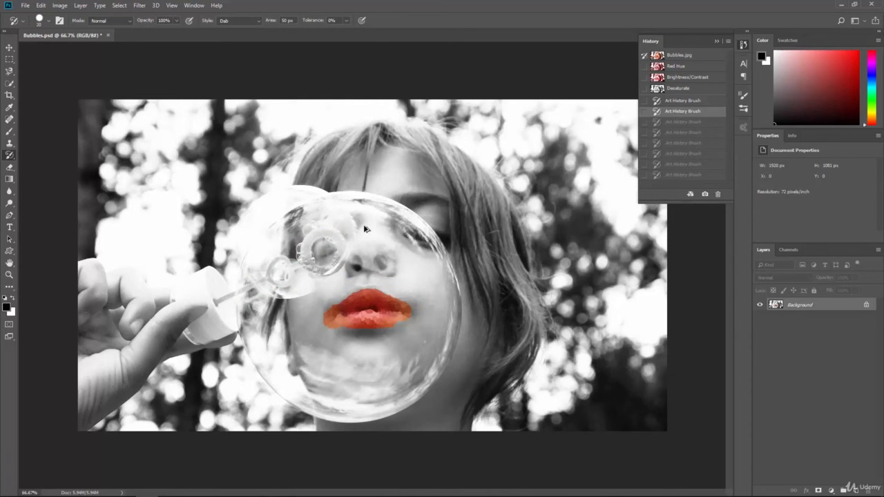
- Clear the history and delete the remaining Art History Brush state to remove the color from the lips
left_click(727, 42)
left_click(746, 86)
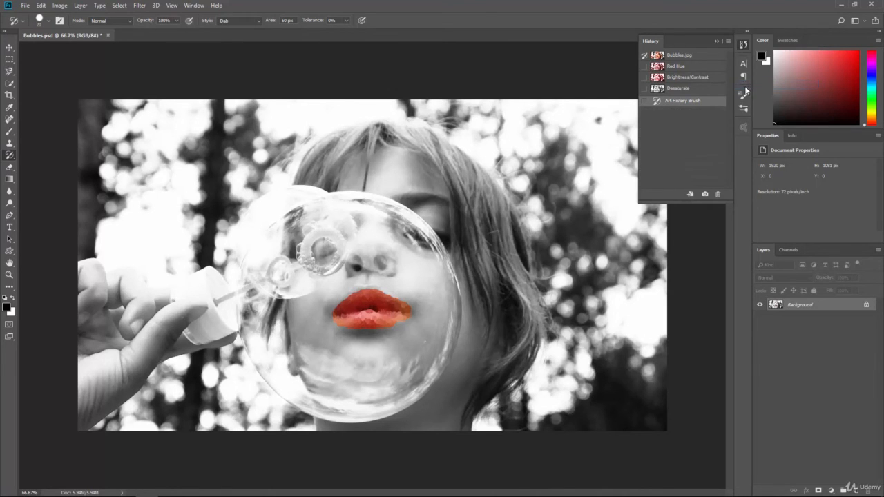
left_click(717, 193)
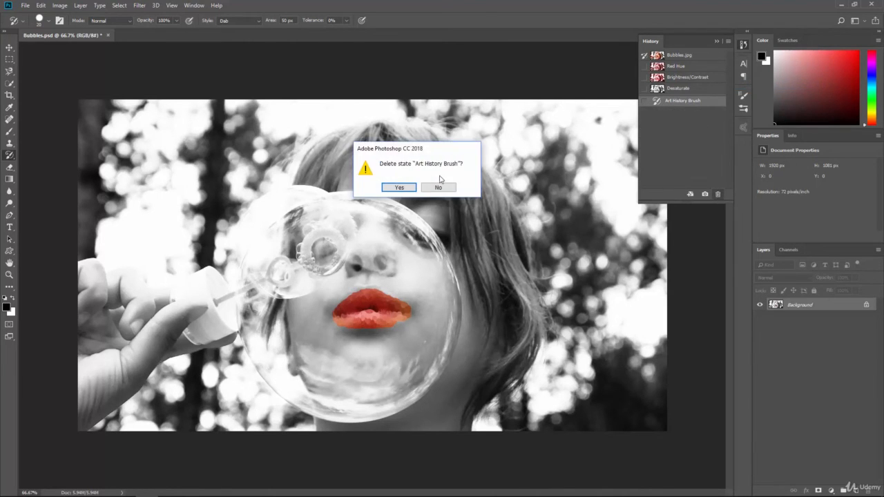
left_click(398, 186)
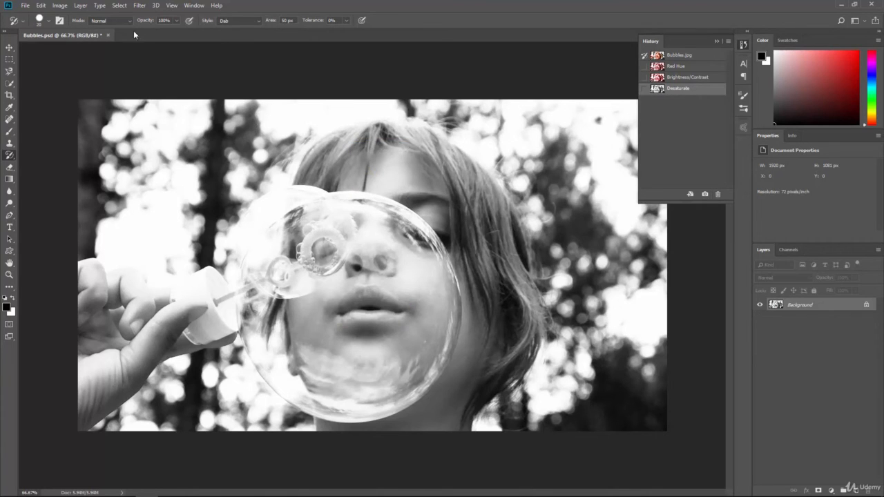
- Choose the Flat Point Medium Stiff brush tip at 20 px for the Art History Brush
left_click(48, 24)
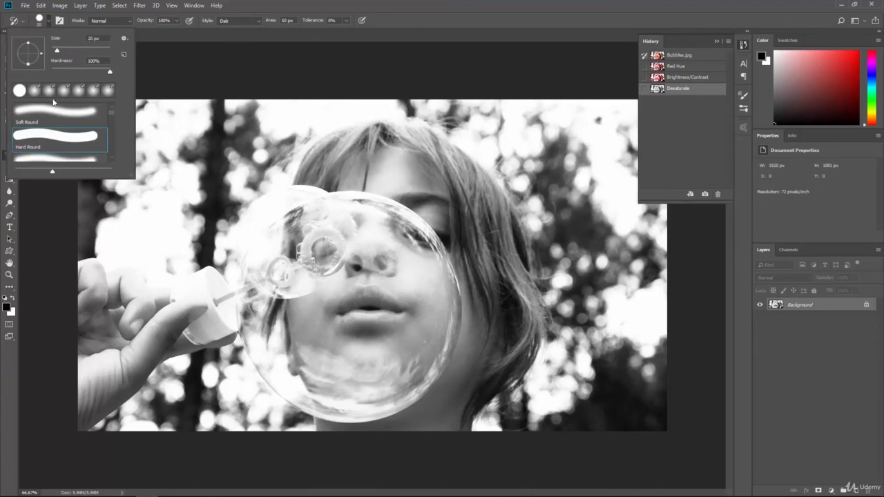
scroll(69, 120, "down", 10)
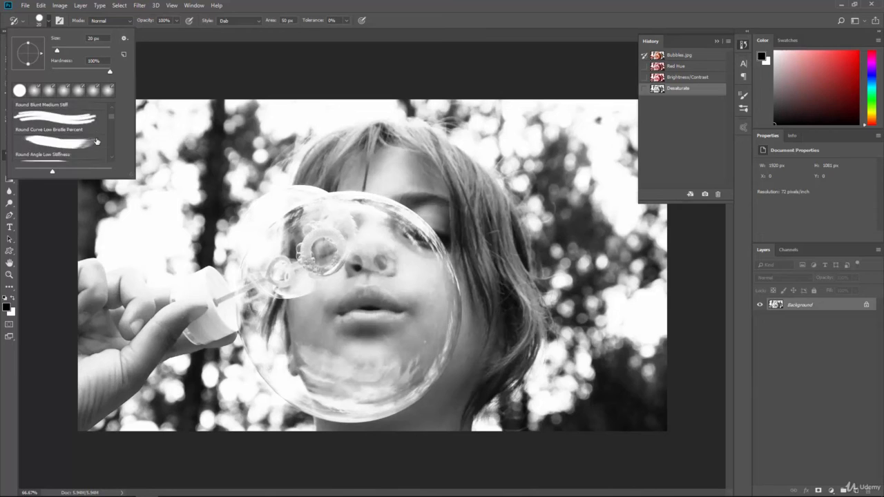
scroll(96, 142, "down", 2)
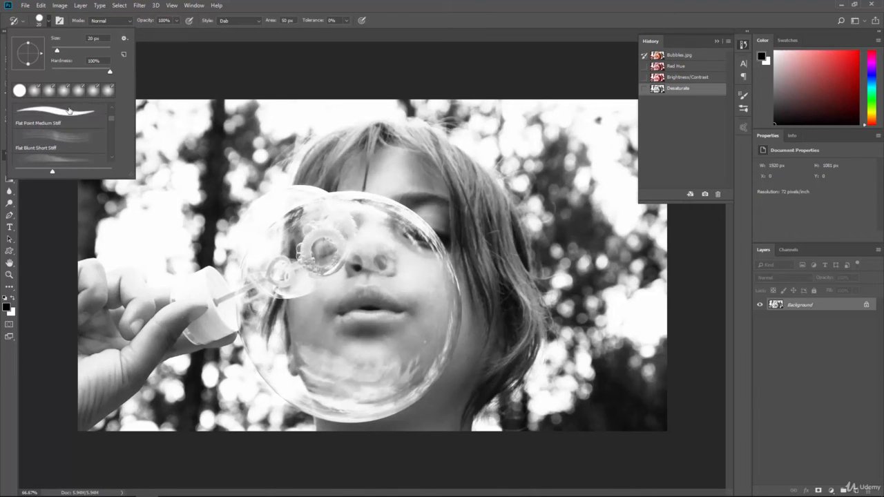
left_click(69, 111)
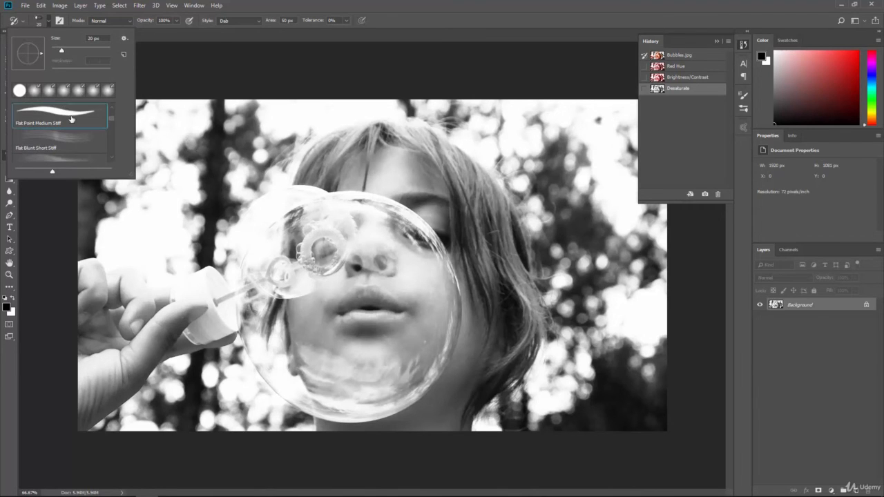
left_click(262, 5)
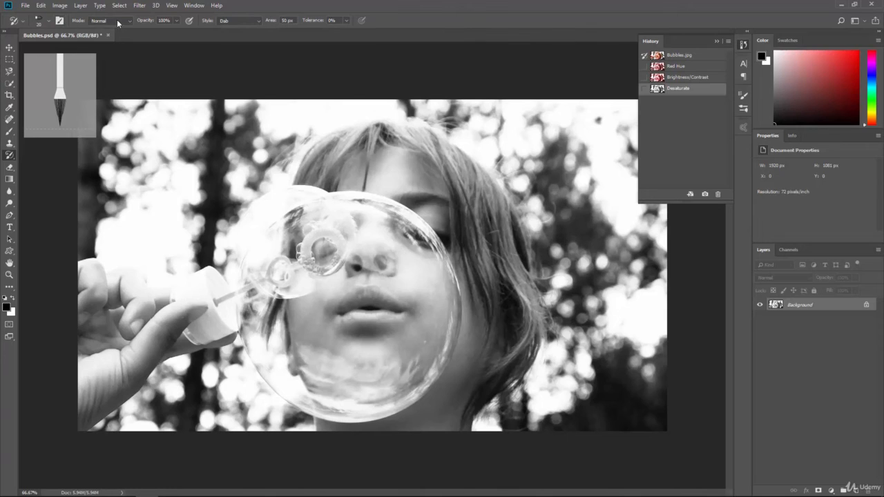
- Set the stroke style to Tight Curl, try a short stroke over the nose area, and undo it
left_click(226, 19)
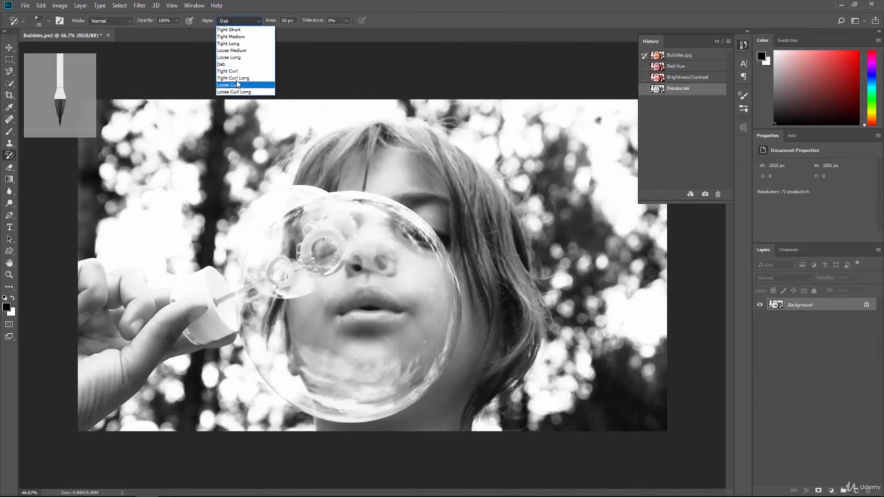
left_click(235, 68)
key("Down")
mouse_move(386, 247)
left_mouse_down()
mouse_move(414, 267)
mouse_move(394, 260)
left_mouse_up()
key("ctrl+z")
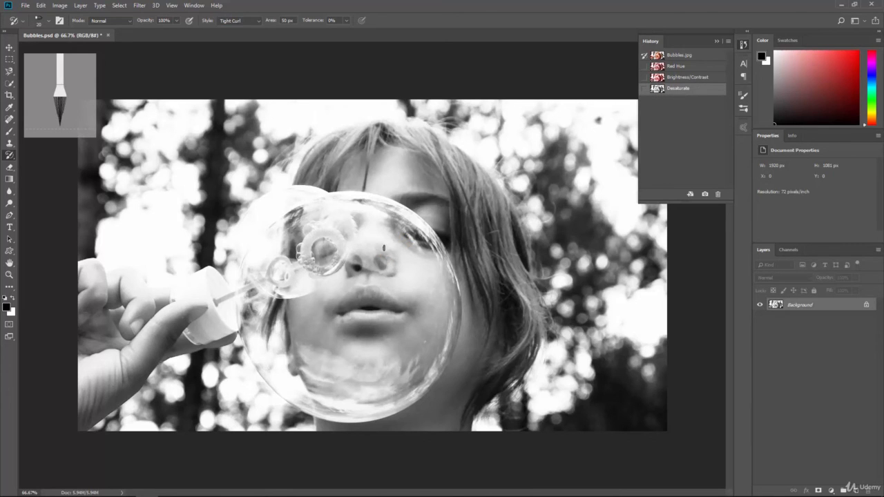
- Enlarge the bristle brush to 90 px, try another Tight Curl stroke over the face, and undo it
key("bracketright")
key("bracketright")
key("bracketright")
key("bracketright")
key("bracketright")
key("bracketright")
key("bracketright")
key("bracketright")
key("bracketright")
key("bracketright")
mouse_move(377, 252)
left_mouse_down()
mouse_move(421, 264)
mouse_move(384, 261)
mouse_move(414, 261)
mouse_move(415, 280)
mouse_move(387, 274)
mouse_move(375, 223)
left_mouse_up()
key("ctrl+z")
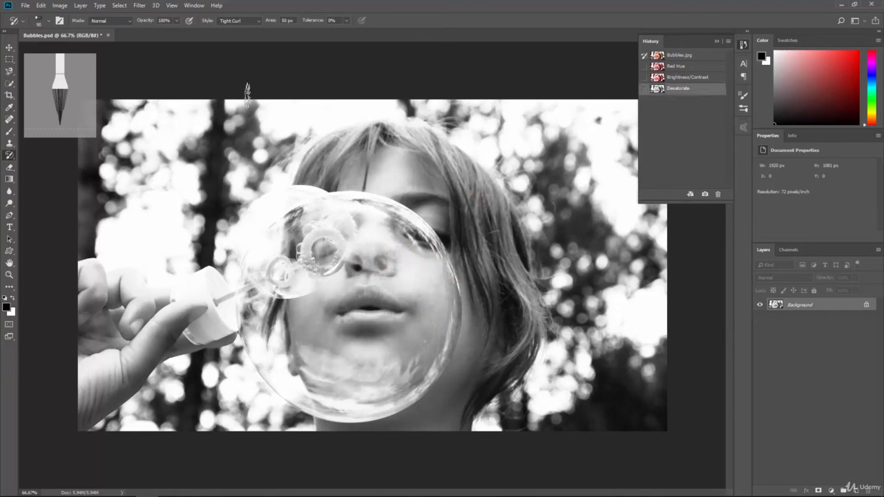
- Switch to the Hard Round brush at 90 px and paint Tight Curl strokes over the bubble and face
left_click(49, 20)
left_click(36, 91)
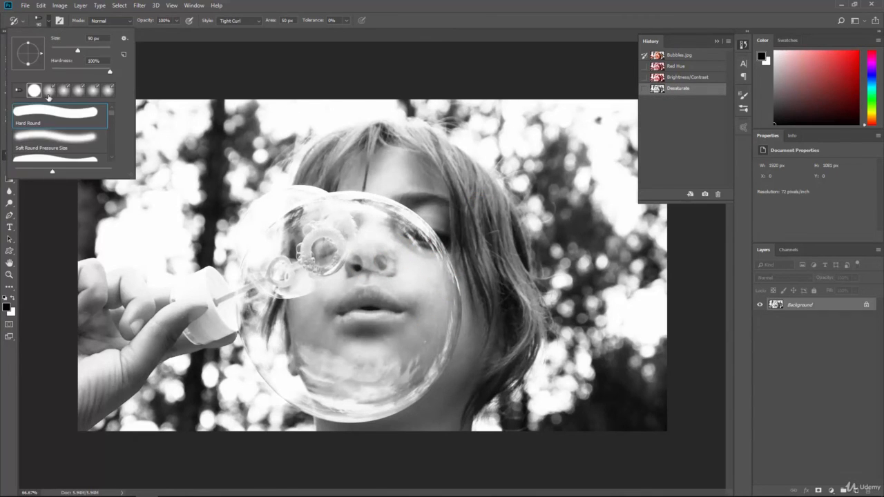
mouse_move(322, 223)
left_mouse_down()
mouse_move(366, 237)
mouse_move(388, 265)
mouse_move(347, 230)
mouse_move(401, 236)
mouse_move(385, 297)
mouse_move(356, 178)
left_mouse_up()
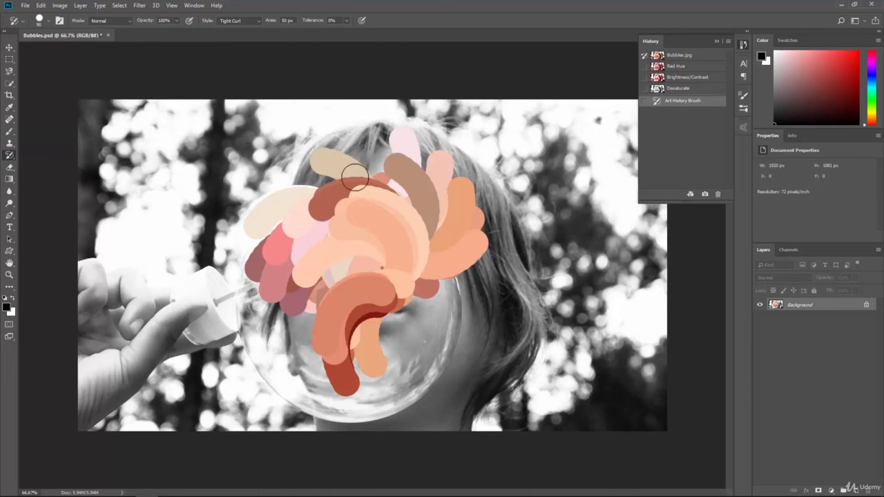
- Set the stroke style to Dab and paint dabs over the dark tree trunk beside the head
left_click(238, 20)
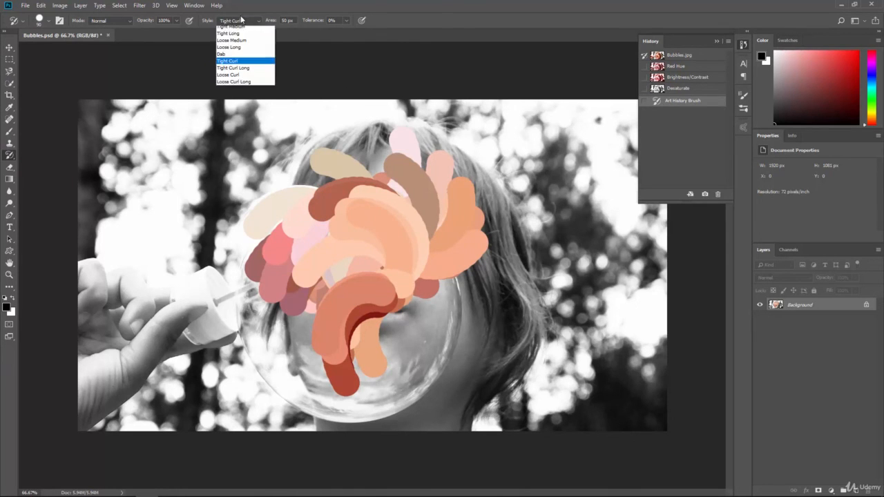
left_click(232, 60)
mouse_move(213, 188)
left_mouse_down()
mouse_move(247, 175)
mouse_move(217, 238)
mouse_move(256, 173)
left_mouse_up()
- Set the stroke style to Tight Short and paint over the hair, face and bubble
left_click(245, 20)
left_click(248, 31)
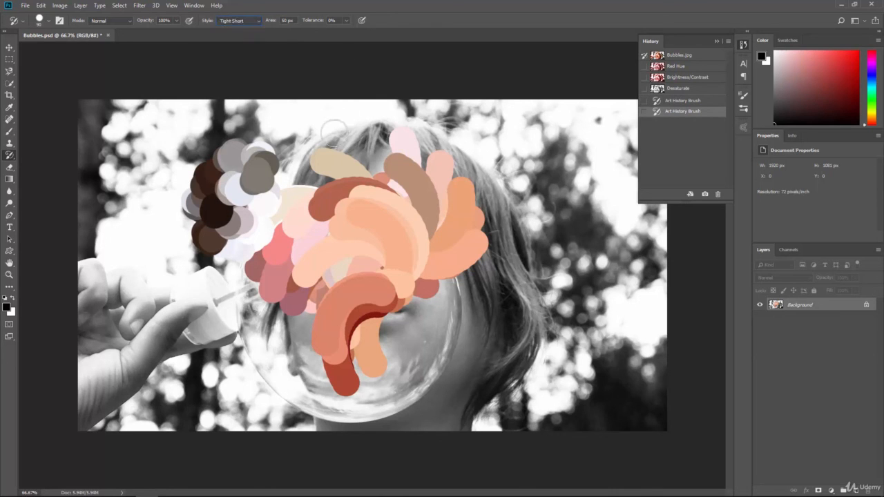
mouse_move(342, 132)
left_mouse_down()
mouse_move(437, 118)
mouse_move(427, 168)
mouse_move(346, 197)
mouse_move(449, 203)
mouse_move(395, 200)
mouse_move(356, 229)
mouse_move(360, 278)
mouse_move(397, 297)
mouse_move(380, 321)
mouse_move(266, 327)
mouse_move(295, 347)
mouse_move(452, 354)
mouse_move(367, 359)
left_mouse_up()
mouse_move(234, 224)
left_mouse_down()
mouse_move(252, 182)
mouse_move(242, 214)
mouse_move(259, 206)
mouse_move(238, 220)
mouse_move(245, 181)
left_mouse_up()
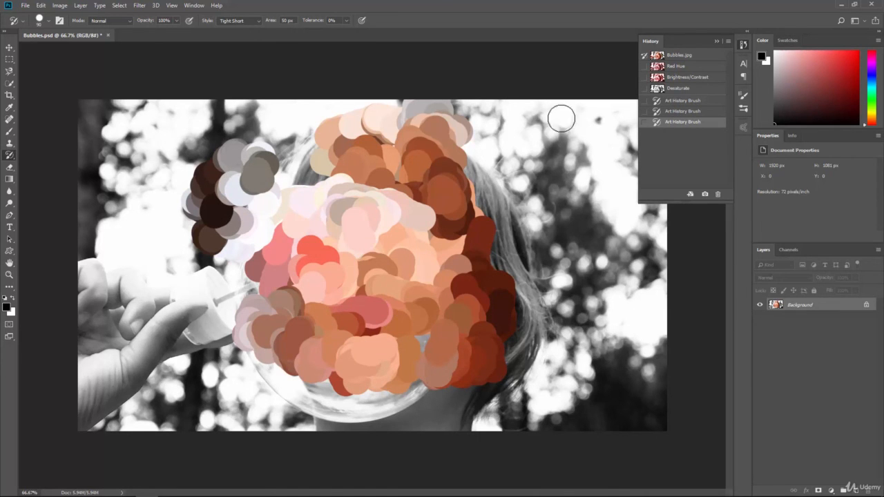
- Clear the history again and delete the last Art History Brush state to restore the desaturated photo
left_click(729, 42)
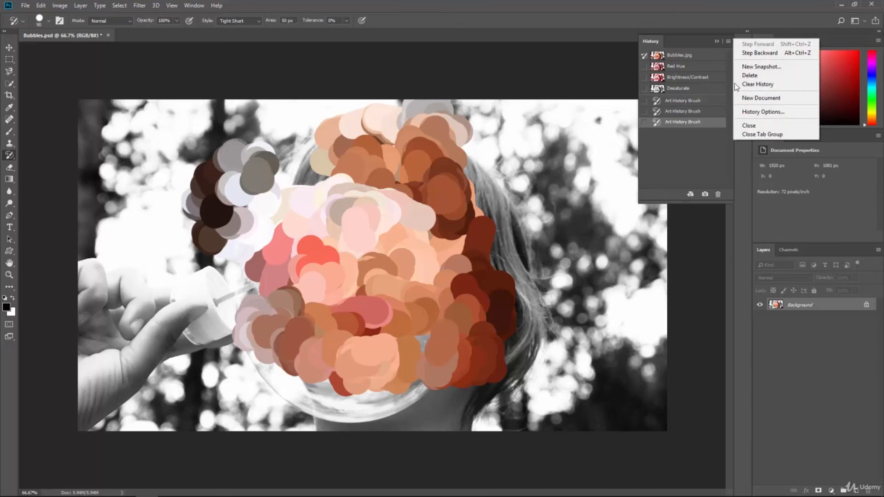
left_click(733, 82)
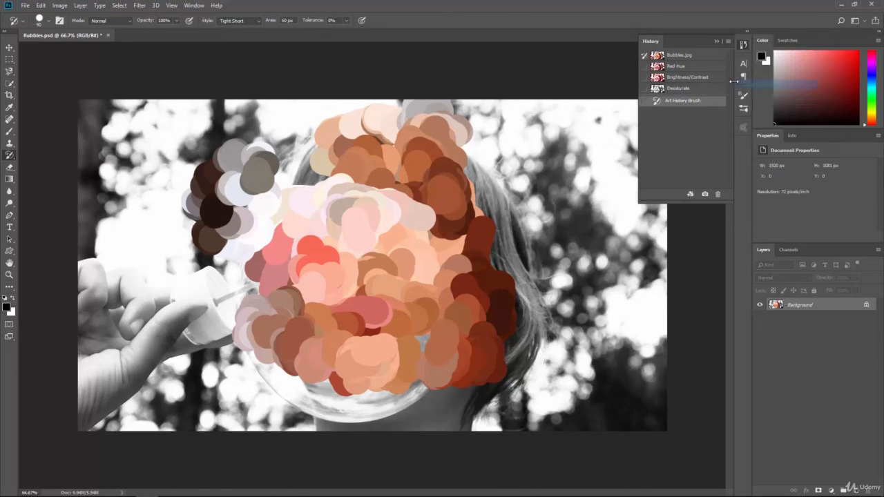
left_click(718, 193)
left_click(398, 188)
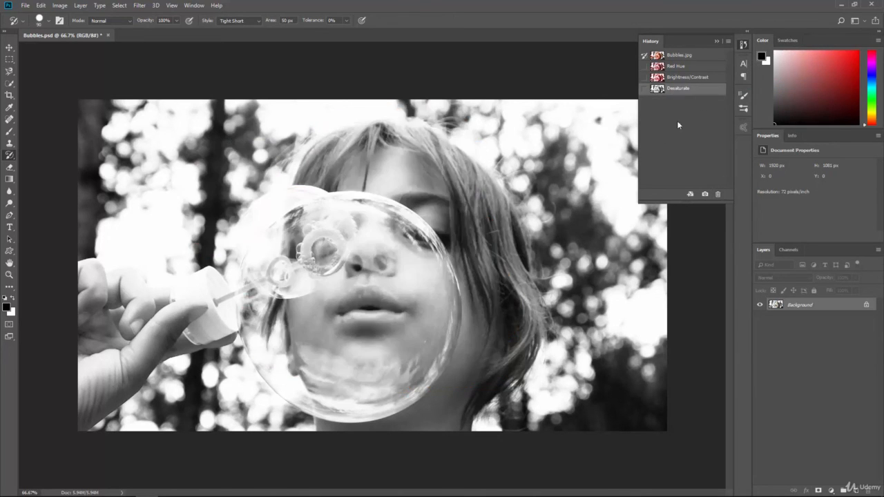
- Try painting over the face of the Desaturate snapshot with Red Hue as the brush source, and undo the stroke
left_click(670, 67)
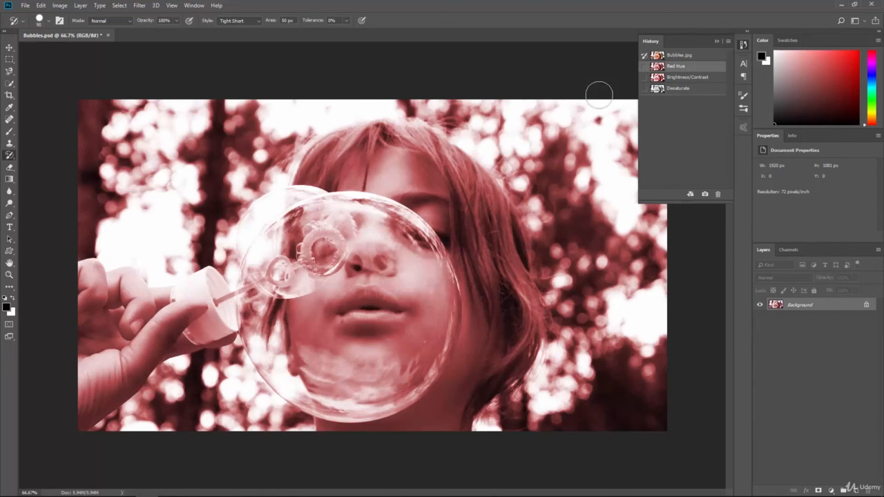
left_click(663, 88)
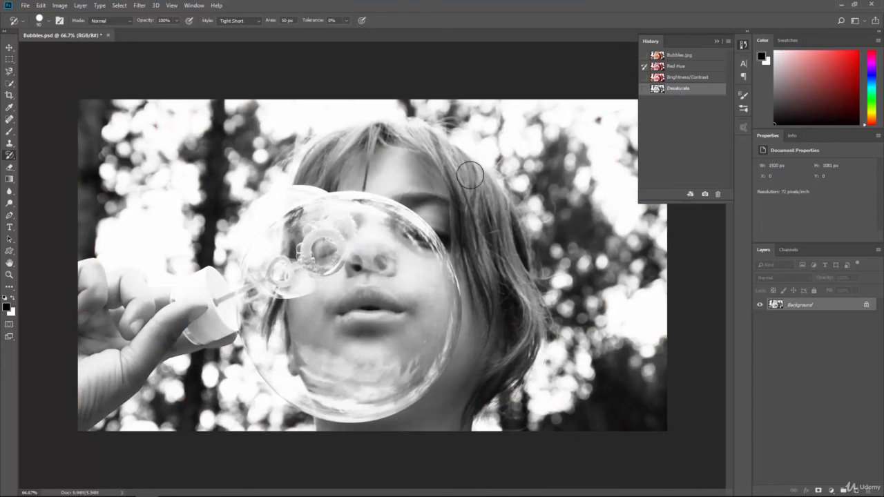
mouse_move(378, 242)
left_mouse_down()
mouse_move(348, 343)
mouse_move(381, 254)
mouse_move(318, 318)
mouse_move(292, 281)
mouse_move(252, 313)
mouse_move(294, 244)
mouse_move(266, 290)
mouse_move(337, 239)
mouse_move(411, 251)
mouse_move(397, 344)
mouse_move(280, 359)
mouse_move(273, 344)
mouse_move(362, 354)
mouse_move(425, 294)
left_mouse_up()
key("ctrl+z")
- Set the Bubbles.jpg snapshot as the history brush source and return to the Desaturate snapshot
left_click(686, 57)
left_click(681, 88)
left_click(231, 22)
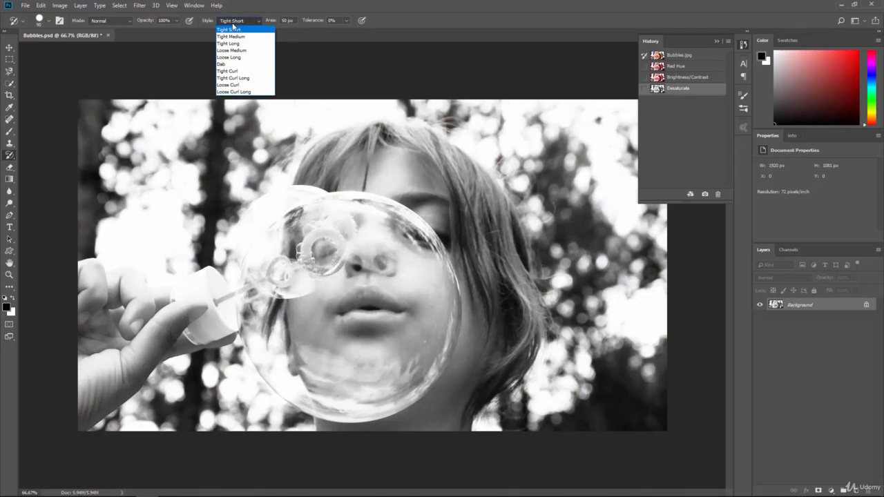
- Choose the Scattered Maple Leaves brush at 74 px and paint original-color leaves over the lips and part of the bubble wand
left_click(49, 22)
left_click_drag(112, 115, 111, 147)
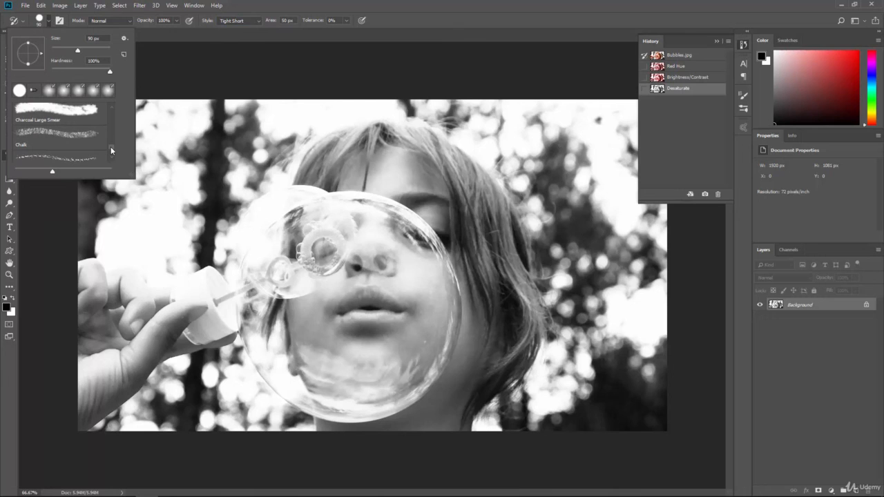
left_click_drag(109, 143, 110, 131)
left_click(107, 125)
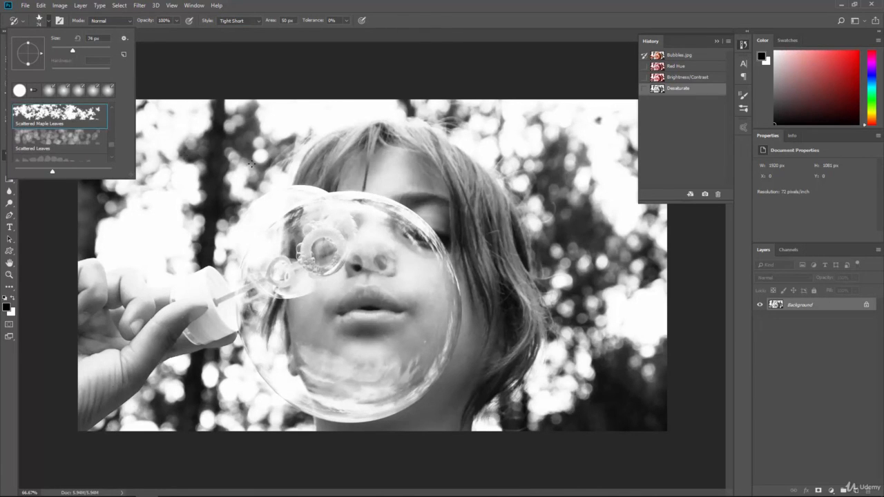
left_click(342, 272)
mouse_move(349, 309)
left_mouse_down()
mouse_move(373, 290)
mouse_move(408, 318)
mouse_move(345, 314)
left_mouse_up()
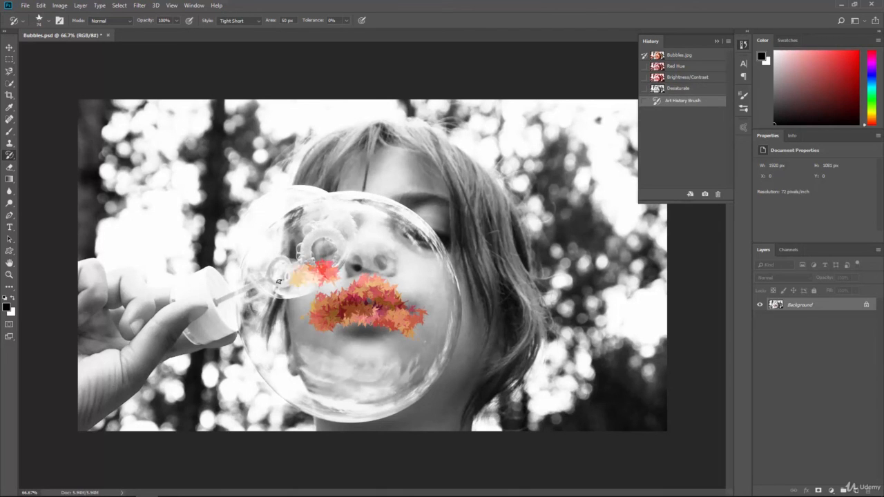